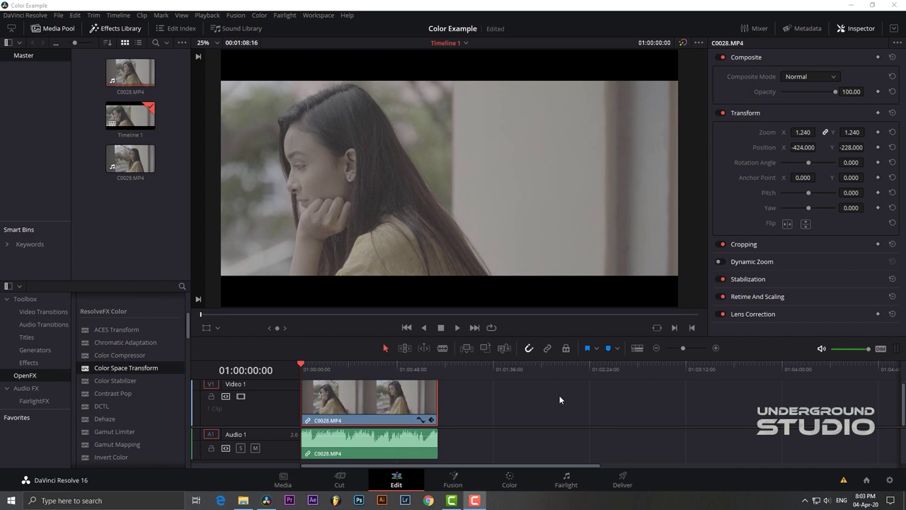
Preview the clip, then return the playhead to its start.
{"action": "left_click", "coordinate": [458, 328]}
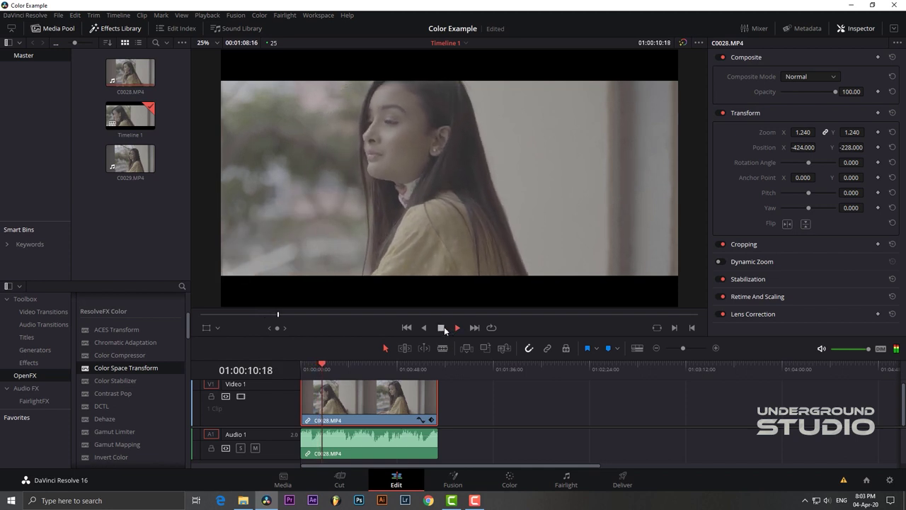
{"action": "left_click", "coordinate": [444, 326]}
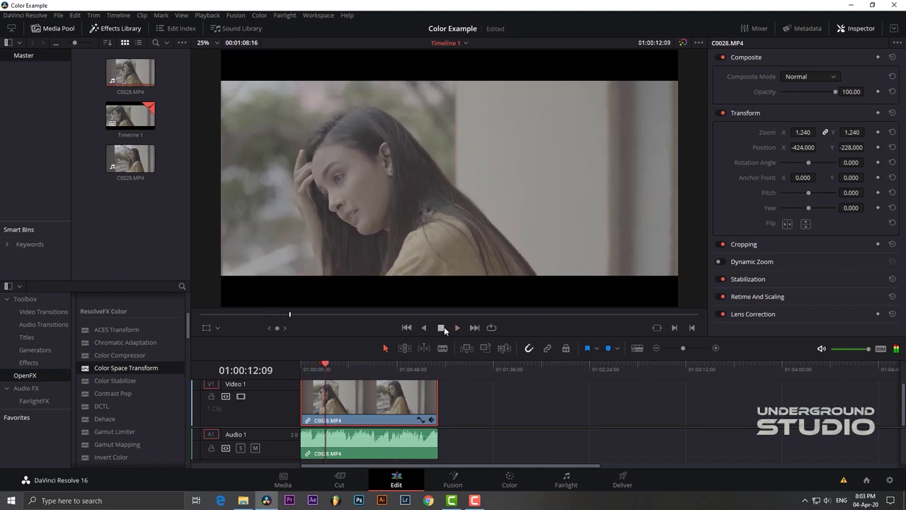
{"action": "left_click", "coordinate": [326, 368]}
{"action": "left_click_drag", "start_coordinate": [326, 368], "coordinate": [289, 371]}
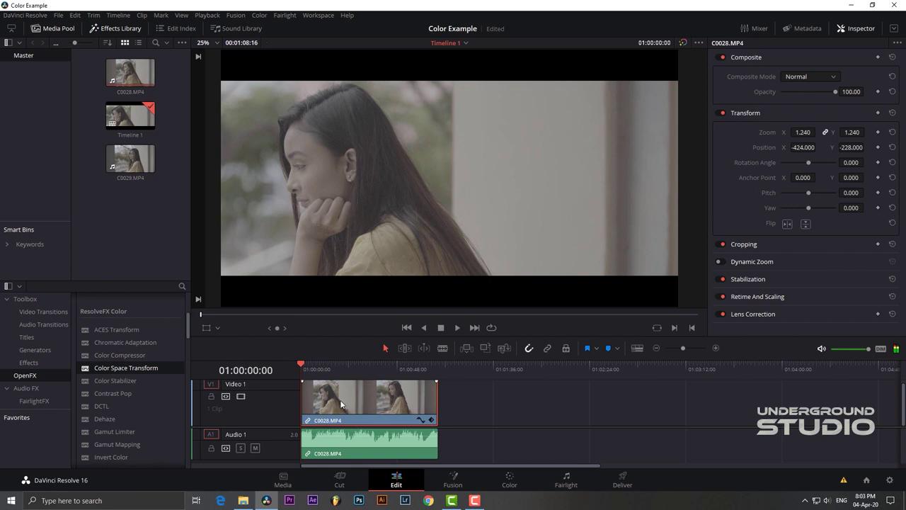
Apply Color Space Transform with input colour space Sony S-Gamut3.Cine, then go to the Color page.
{"action": "left_click_drag", "start_coordinate": [132, 367], "coordinate": [331, 401]}
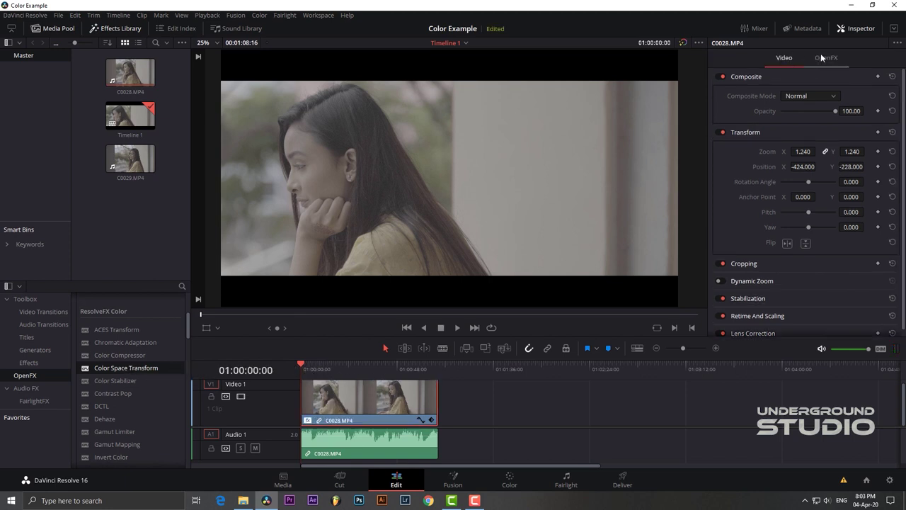
{"action": "left_click", "coordinate": [825, 58]}
{"action": "left_click", "coordinate": [821, 110]}
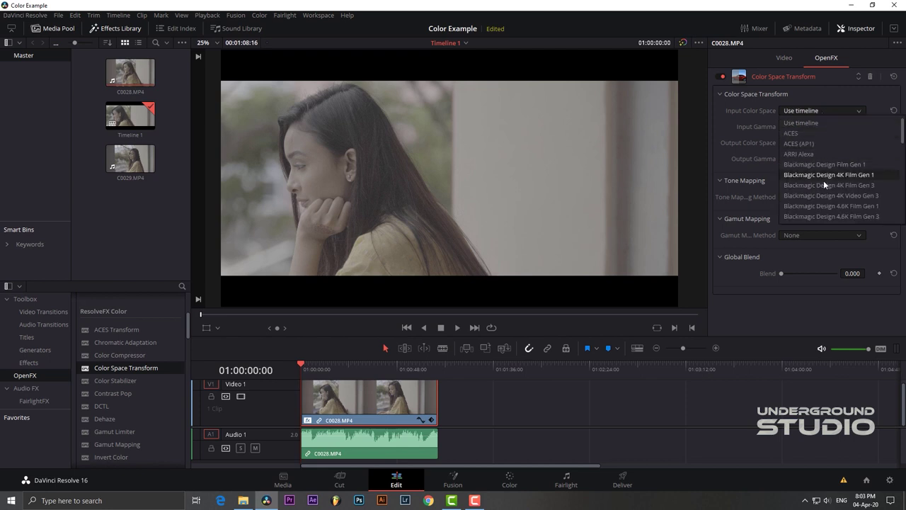
{"action": "scroll", "coordinate": [827, 182], "scroll_direction": "down", "scroll_amount": 5}
{"action": "scroll", "coordinate": [830, 186], "scroll_direction": "down", "scroll_amount": 3}
{"action": "scroll", "coordinate": [830, 186], "scroll_direction": "down", "scroll_amount": 3}
{"action": "scroll", "coordinate": [830, 186], "scroll_direction": "down", "scroll_amount": 1}
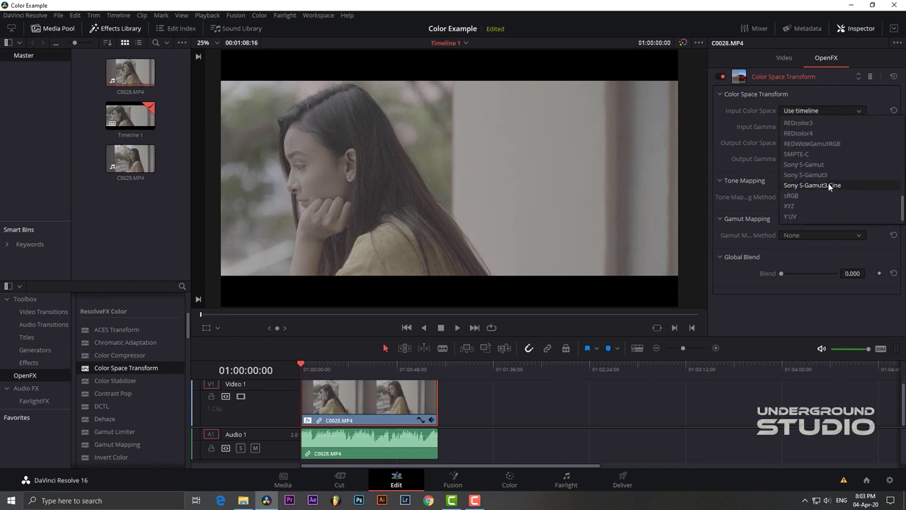
{"action": "left_click", "coordinate": [829, 186]}
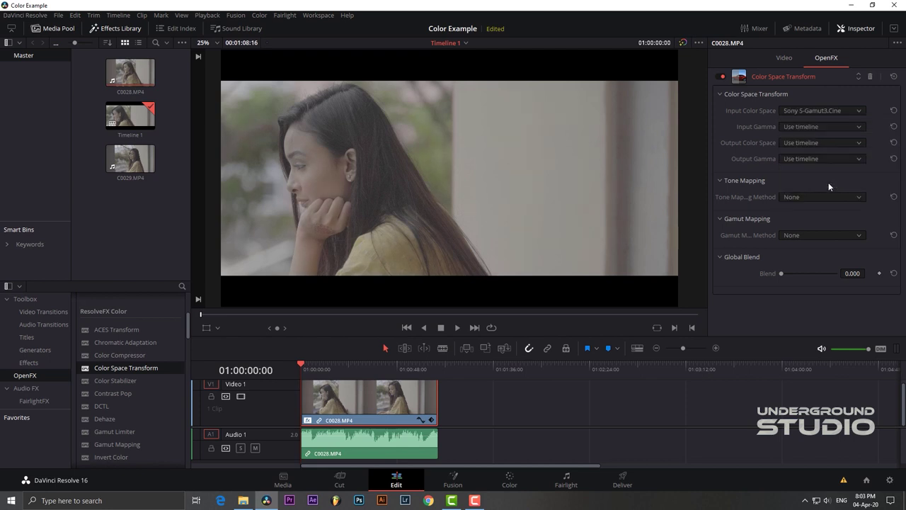
{"action": "left_click", "coordinate": [508, 484]}
Add serial node 02 with an Arri 3D LUT for contrast and colour, then add node 03.
{"action": "left_click_drag", "start_coordinate": [693, 160], "coordinate": [692, 122]}
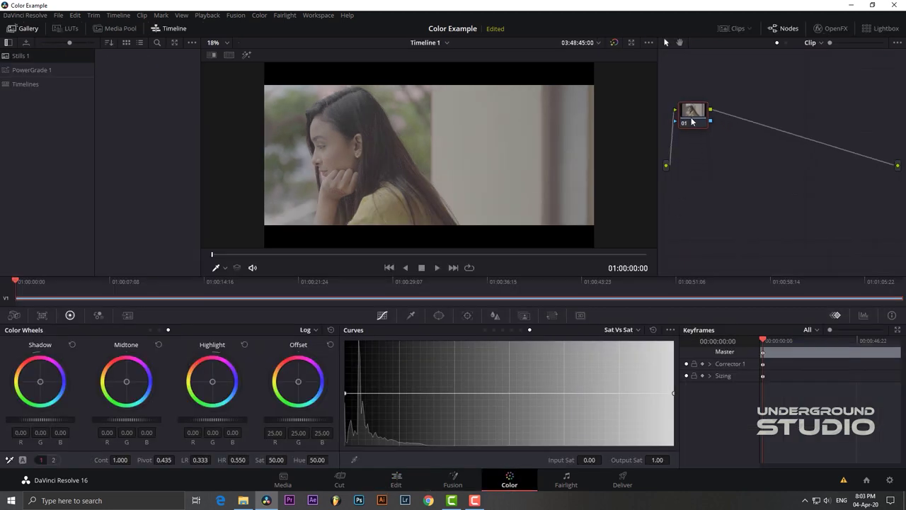
{"action": "key", "text": "alt+s"}
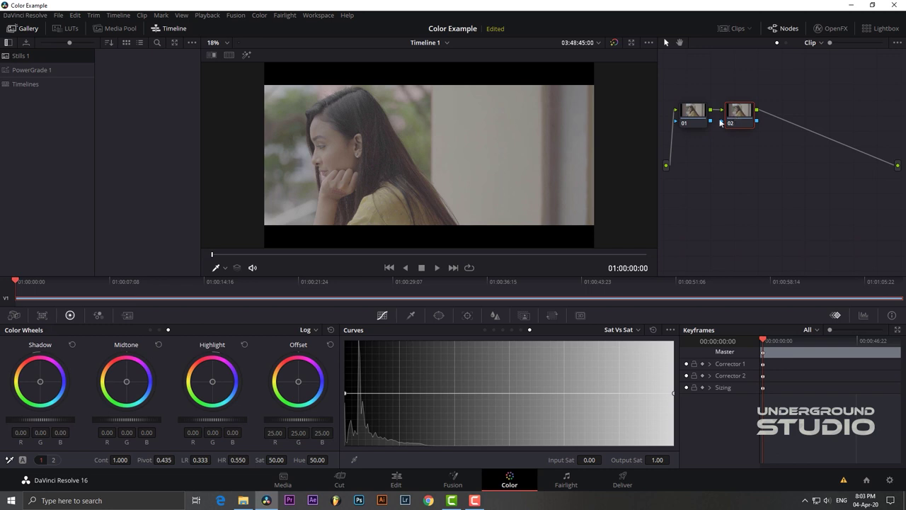
{"action": "right_click", "coordinate": [750, 115]}
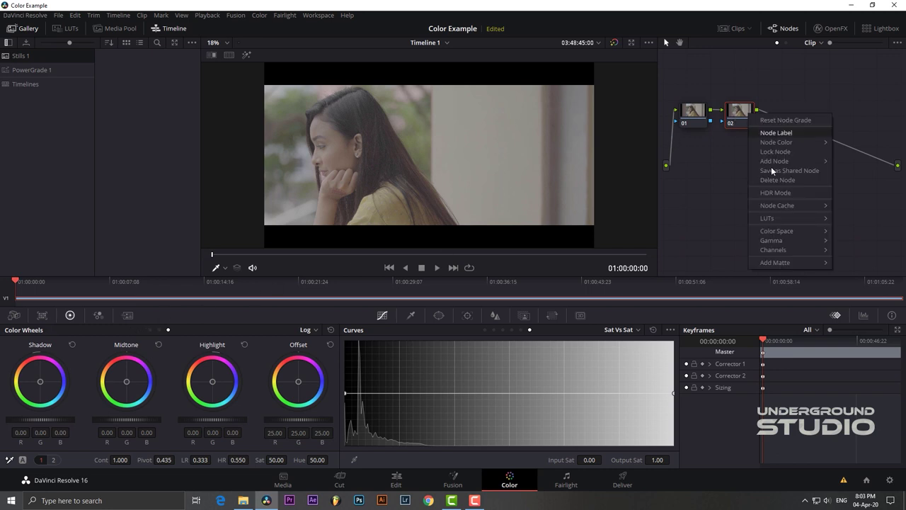
{"action": "mouse_move", "coordinate": [794, 219]}
{"action": "mouse_move", "coordinate": [868, 248]}
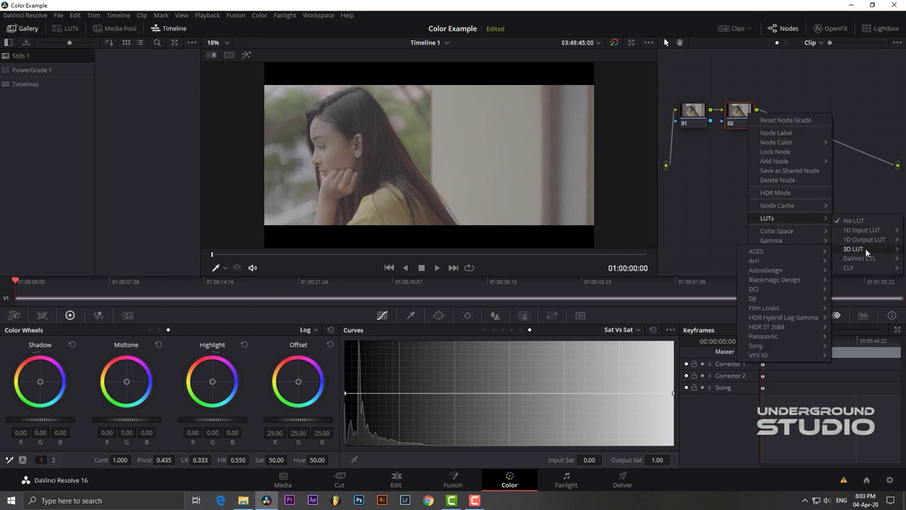
{"action": "mouse_move", "coordinate": [790, 259]}
{"action": "left_click", "coordinate": [716, 262]}
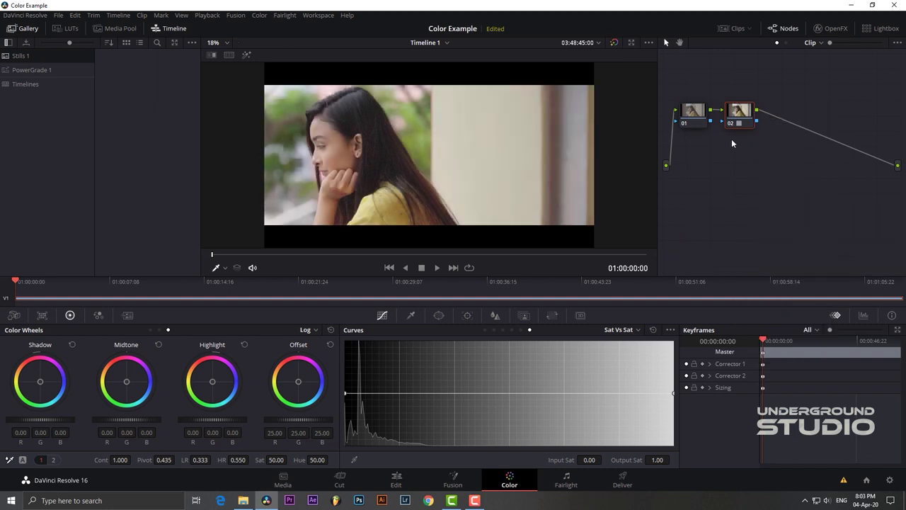
{"action": "key", "text": "alt+s"}
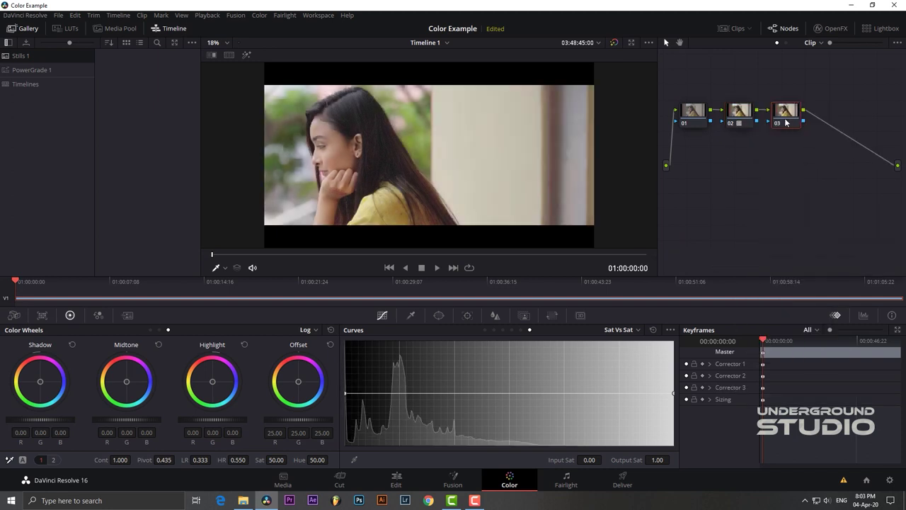
Key the green foliage on node 03 at hue centre 60.1 with a wider hue range and Denoise 80.6.
{"action": "left_click", "coordinate": [412, 316]}
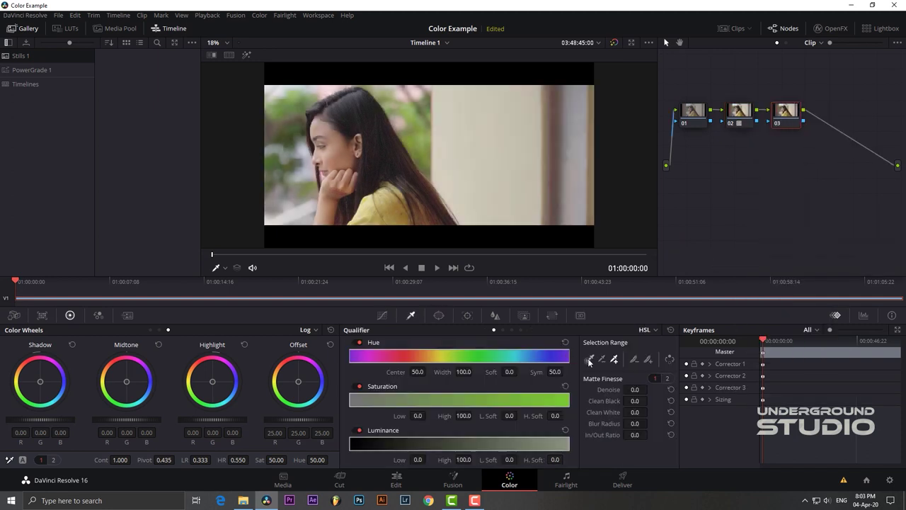
{"action": "left_click", "coordinate": [287, 100]}
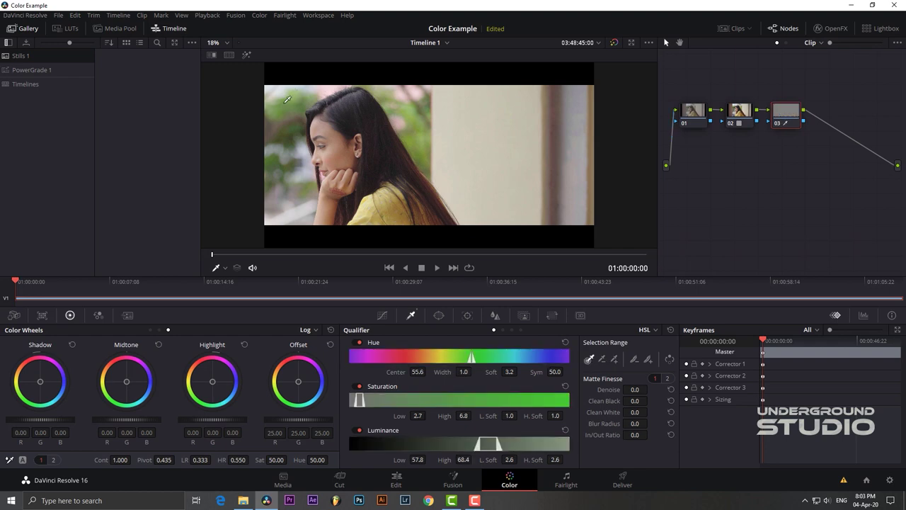
{"action": "left_click", "coordinate": [247, 55]}
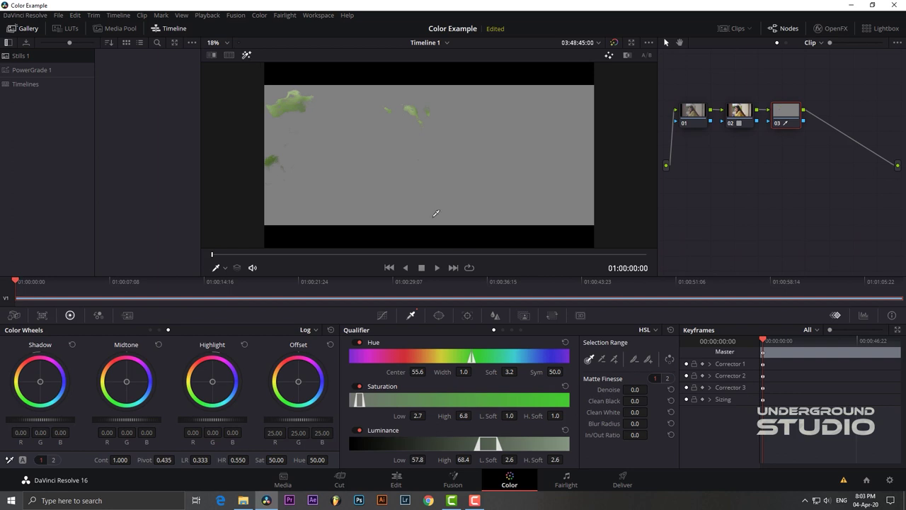
{"action": "mouse_move", "coordinate": [472, 358]}
{"action": "left_mouse_down"}
{"action": "mouse_move", "coordinate": [443, 355]}
{"action": "mouse_move", "coordinate": [471, 357]}
{"action": "left_mouse_up"}
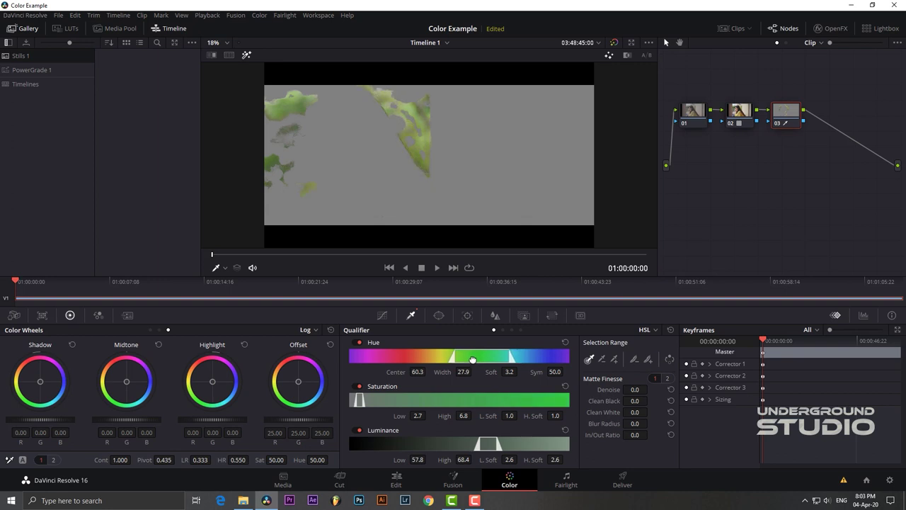
{"action": "mouse_move", "coordinate": [629, 390]}
{"action": "left_mouse_down"}
{"action": "mouse_move", "coordinate": [651, 389]}
{"action": "mouse_move", "coordinate": [207, 43]}
{"action": "left_mouse_up"}
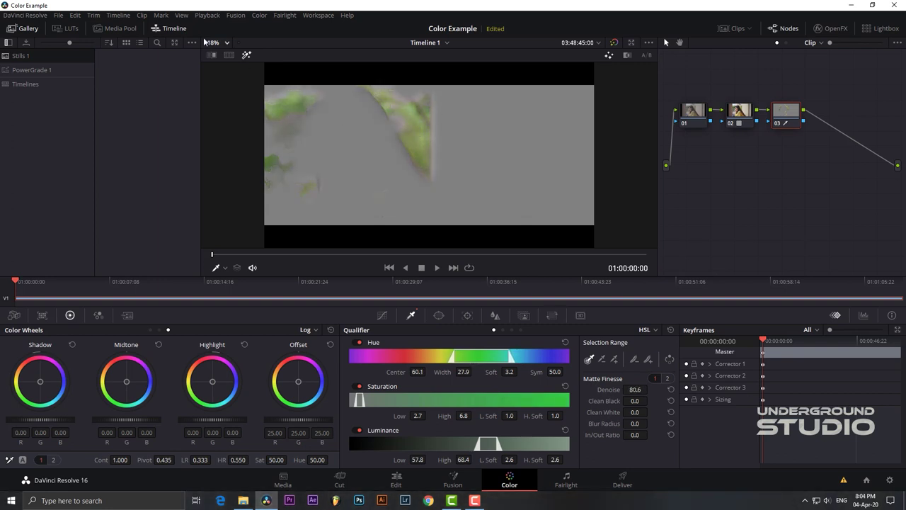
{"action": "left_click", "coordinate": [243, 58]}
{"action": "left_click", "coordinate": [243, 58]}
{"action": "left_click", "coordinate": [243, 58]}
{"action": "left_click", "coordinate": [243, 59]}
{"action": "left_click", "coordinate": [243, 58]}
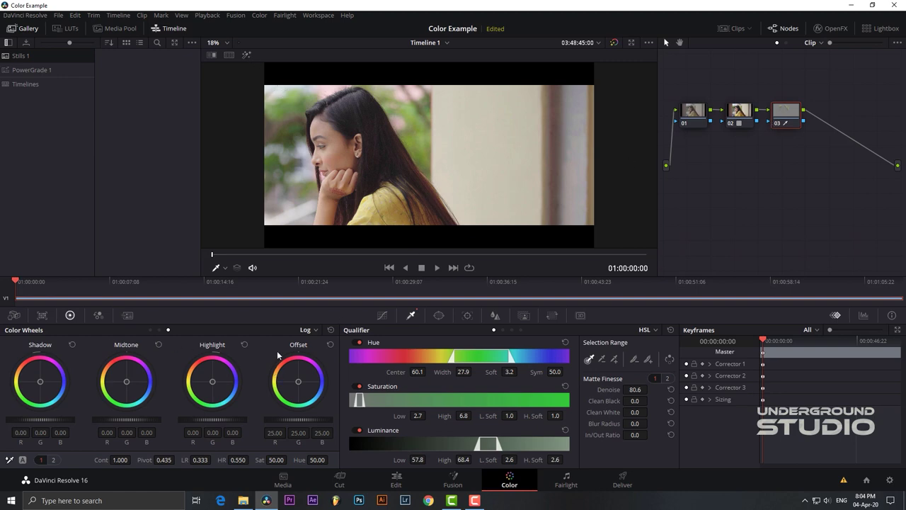
Shift the keyed greenery's offset and shadows toward green, and tint its gamma to -0.05, 0.02, -0.04.
{"action": "left_click_drag", "start_coordinate": [299, 386], "coordinate": [293, 388]}
{"action": "left_click_drag", "start_coordinate": [42, 385], "coordinate": [41, 392]}
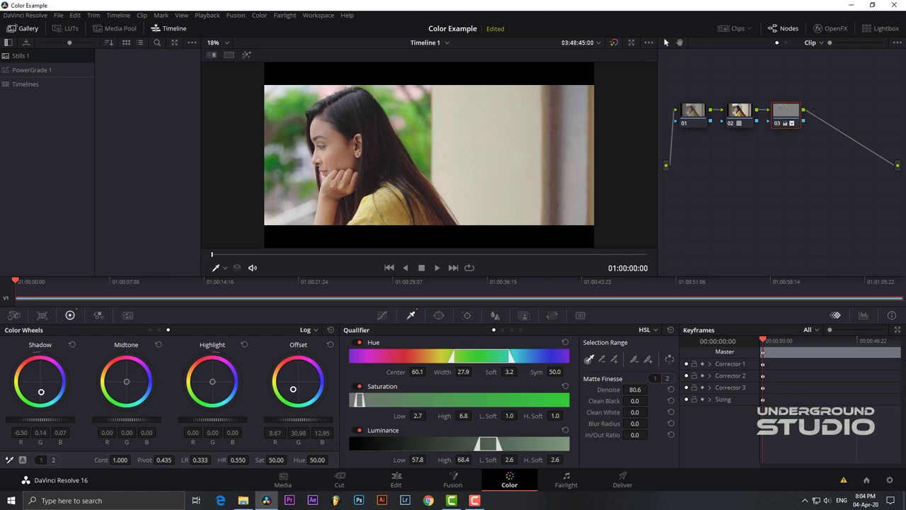
{"action": "left_click", "coordinate": [151, 329]}
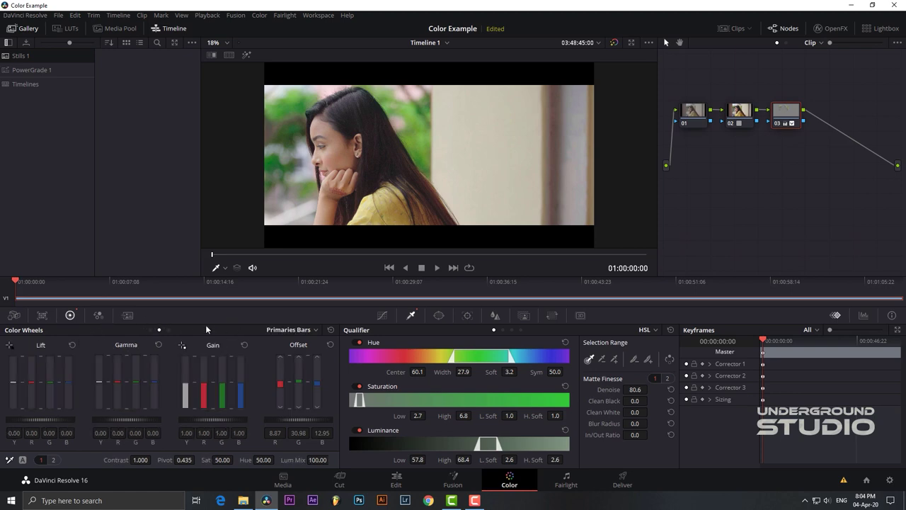
{"action": "left_click", "coordinate": [150, 329]}
{"action": "left_click_drag", "start_coordinate": [298, 384], "coordinate": [289, 385]}
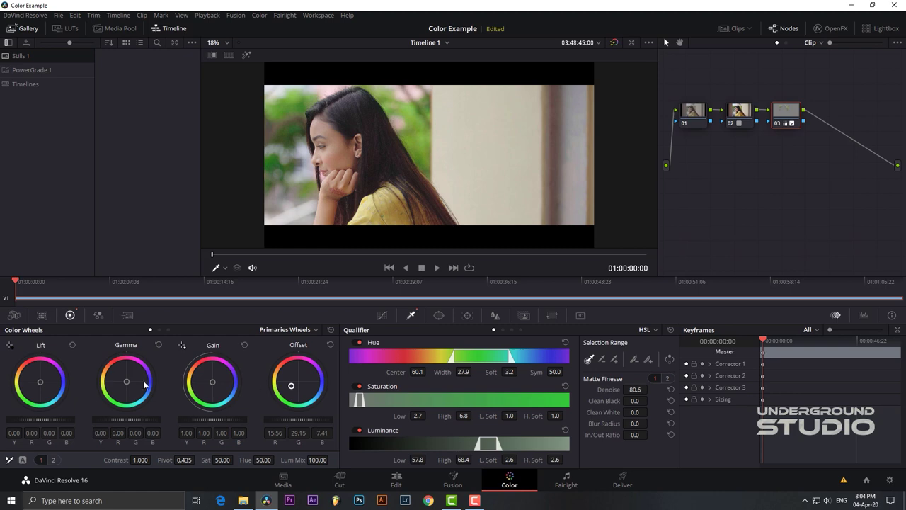
{"action": "left_click_drag", "start_coordinate": [131, 385], "coordinate": [121, 384]}
Add node 04 with a qualifier key (hue 81.1, Denoise 82.3), and set its offset to 2.31, 30.34, 29.56.
{"action": "key", "text": "alt+s"}
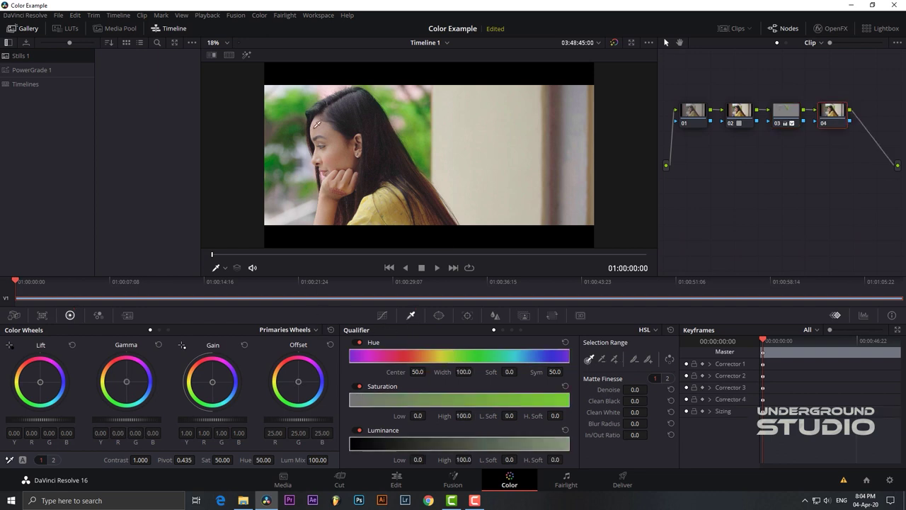
{"action": "left_click", "coordinate": [281, 91]}
{"action": "left_click", "coordinate": [248, 54]}
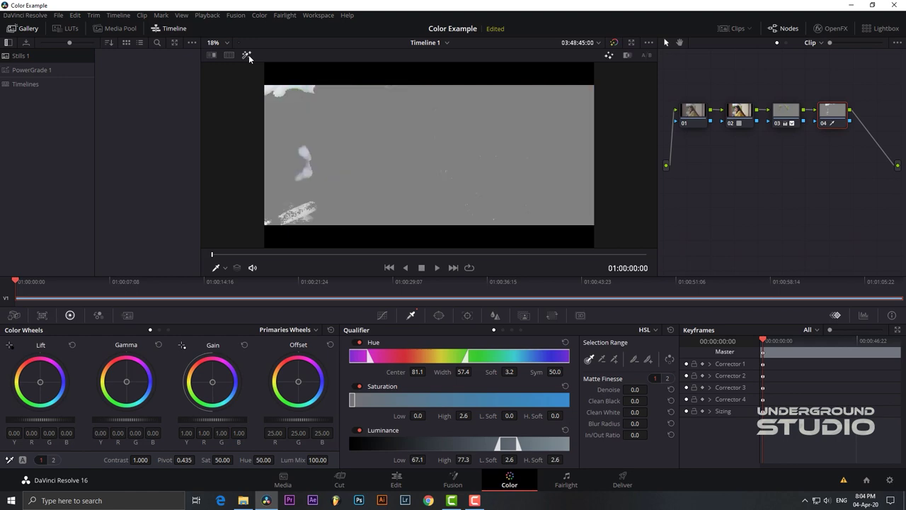
{"action": "left_click_drag", "start_coordinate": [633, 390], "coordinate": [651, 390]}
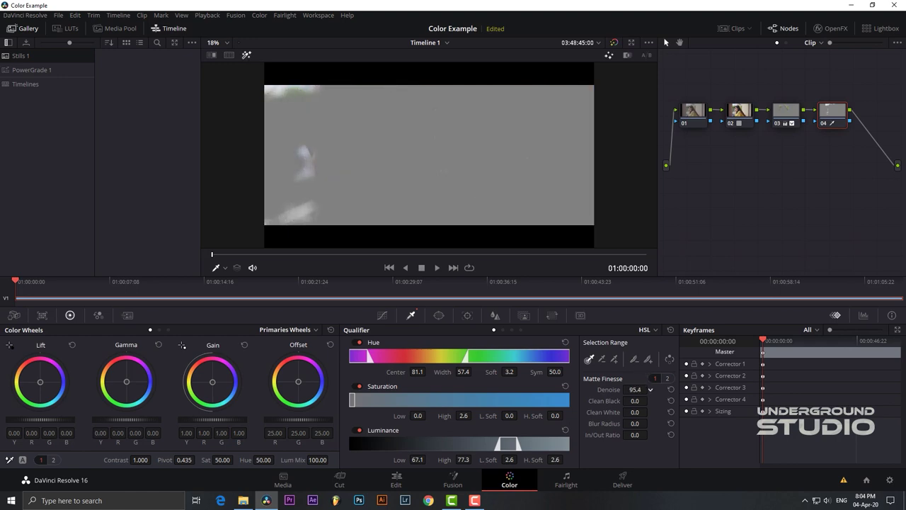
{"action": "left_click_drag", "start_coordinate": [634, 389], "coordinate": [630, 390]}
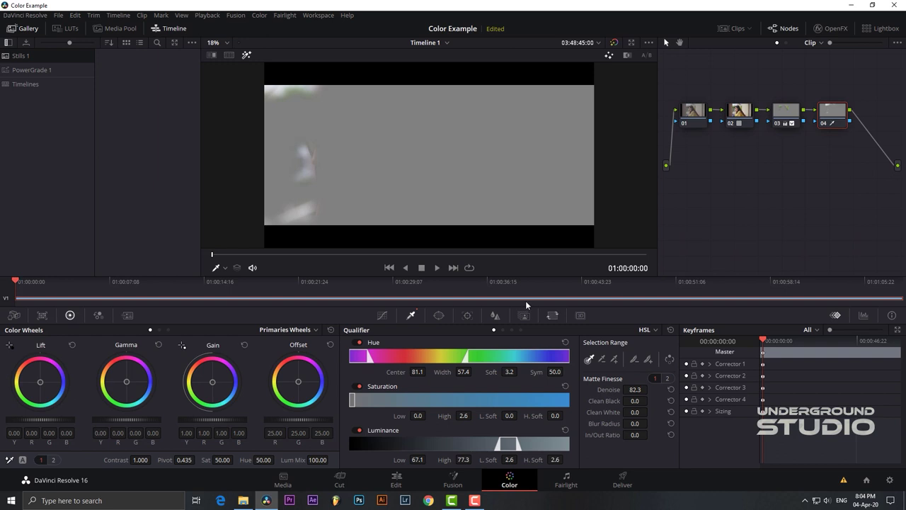
{"action": "left_click", "coordinate": [246, 55]}
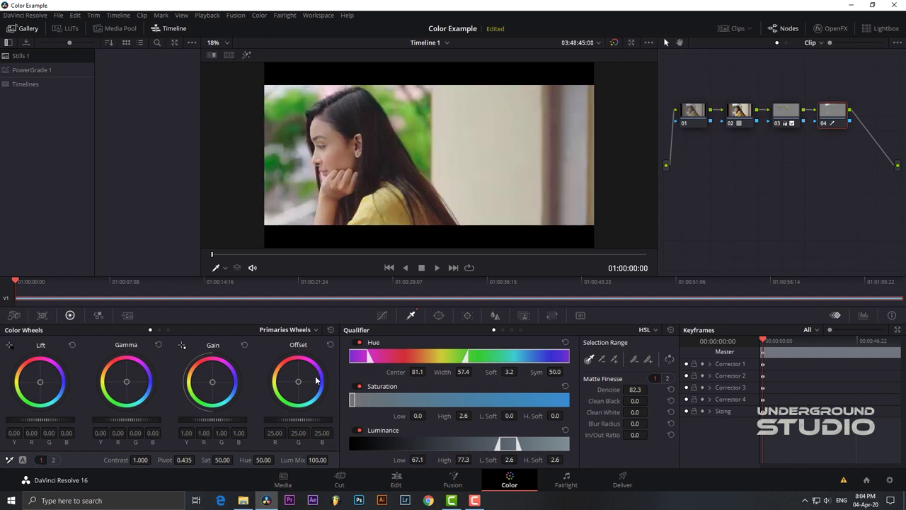
{"action": "left_click_drag", "start_coordinate": [301, 383], "coordinate": [301, 392]}
Tint node 04's shadows, nudge its gamma toward blue, and set its offset to 6.28, 27.70, 43.51.
{"action": "left_click", "coordinate": [168, 330]}
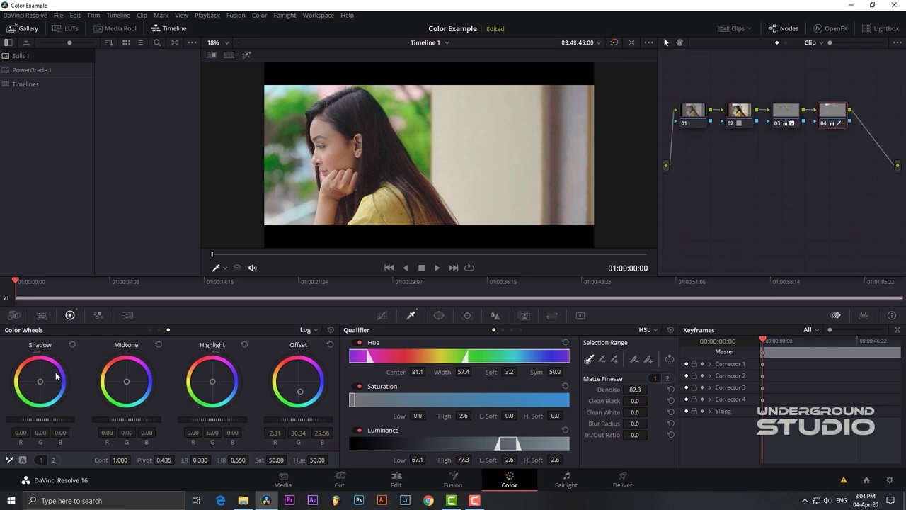
{"action": "left_click_drag", "start_coordinate": [40, 382], "coordinate": [42, 390]}
{"action": "left_click", "coordinate": [150, 330]}
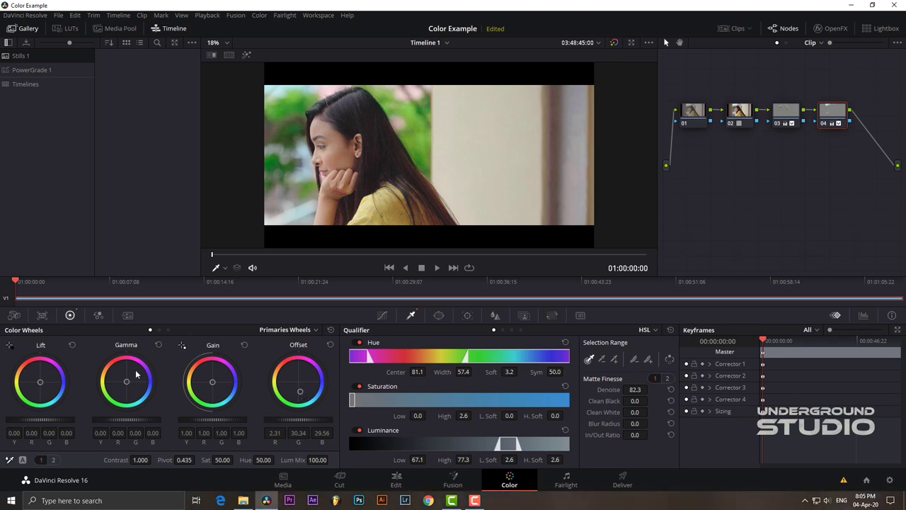
{"action": "left_click_drag", "start_coordinate": [128, 393], "coordinate": [132, 391]}
{"action": "left_click", "coordinate": [168, 330]}
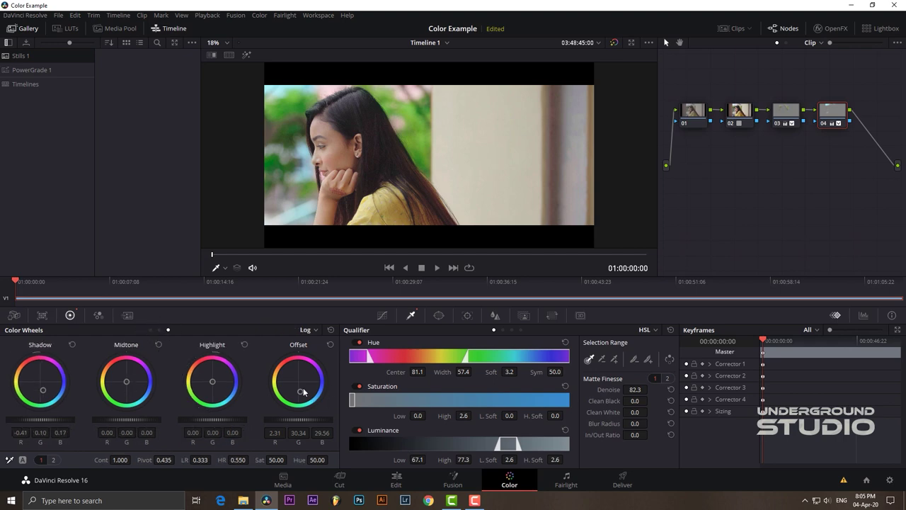
{"action": "left_click_drag", "start_coordinate": [303, 392], "coordinate": [306, 390]}
Add a rectangular window over the top-left greenery with pan 40.31, tilt 61.36 and Soft 4 9.85.
{"action": "left_click", "coordinate": [439, 315]}
{"action": "left_click", "coordinate": [361, 366]}
{"action": "mouse_move", "coordinate": [379, 194]}
{"action": "left_mouse_down"}
{"action": "mouse_move", "coordinate": [302, 132]}
{"action": "mouse_move", "coordinate": [297, 102]}
{"action": "left_mouse_up"}
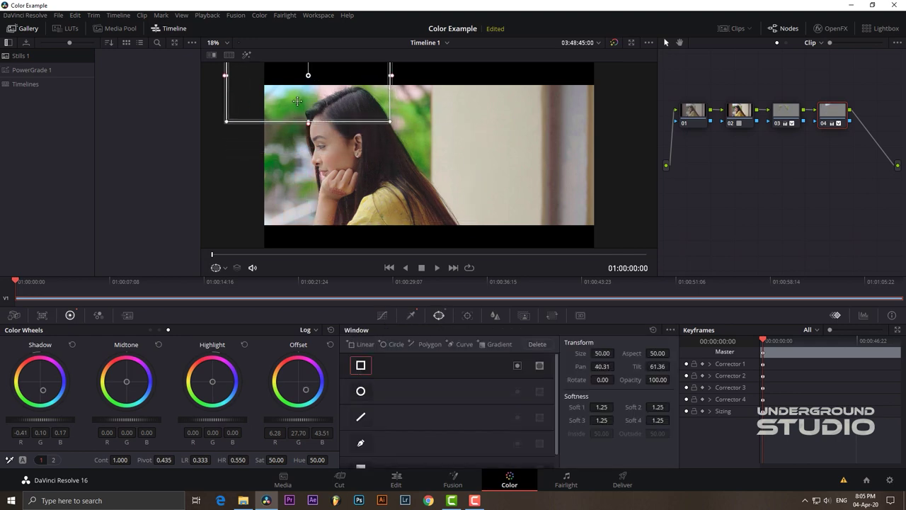
{"action": "left_click_drag", "start_coordinate": [311, 126], "coordinate": [290, 112]}
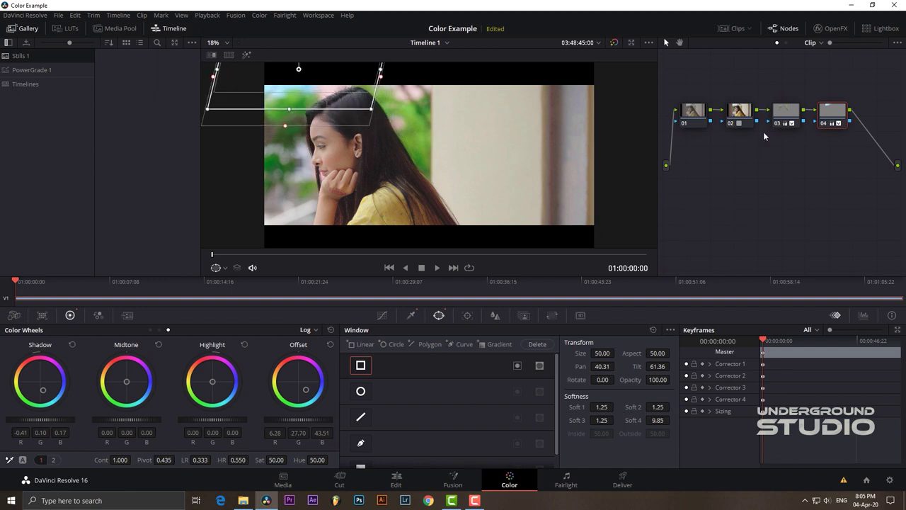
Add node 05, sample a key colour from the image, and view the matte against grey.
{"action": "key", "text": "alt+s"}
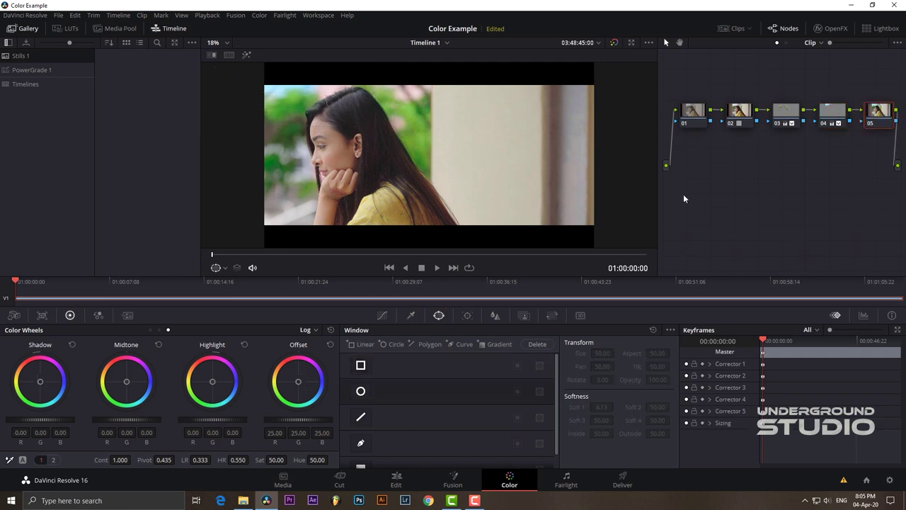
{"action": "left_click", "coordinate": [411, 315]}
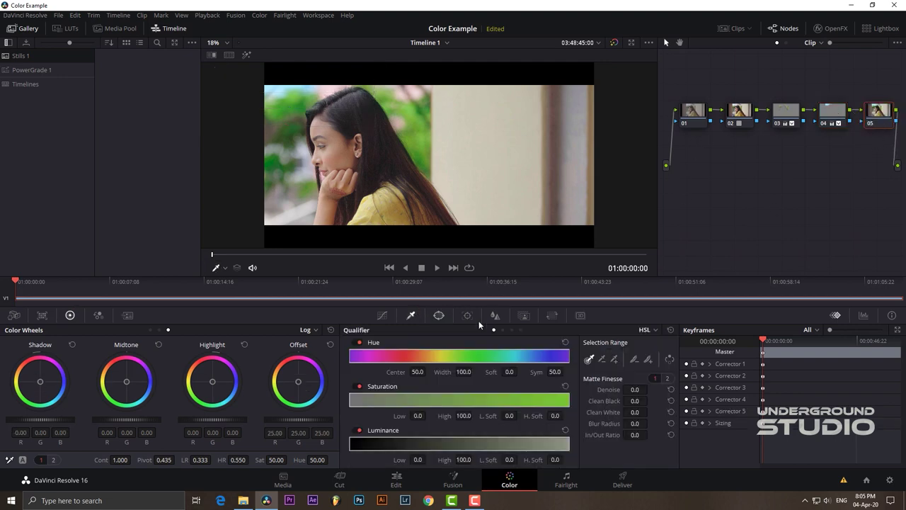
{"action": "left_click", "coordinate": [279, 202]}
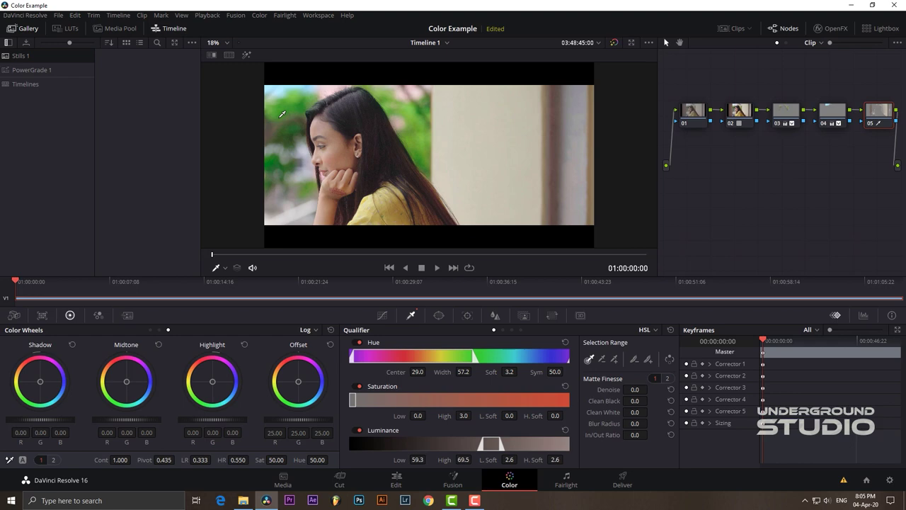
{"action": "left_click", "coordinate": [247, 56]}
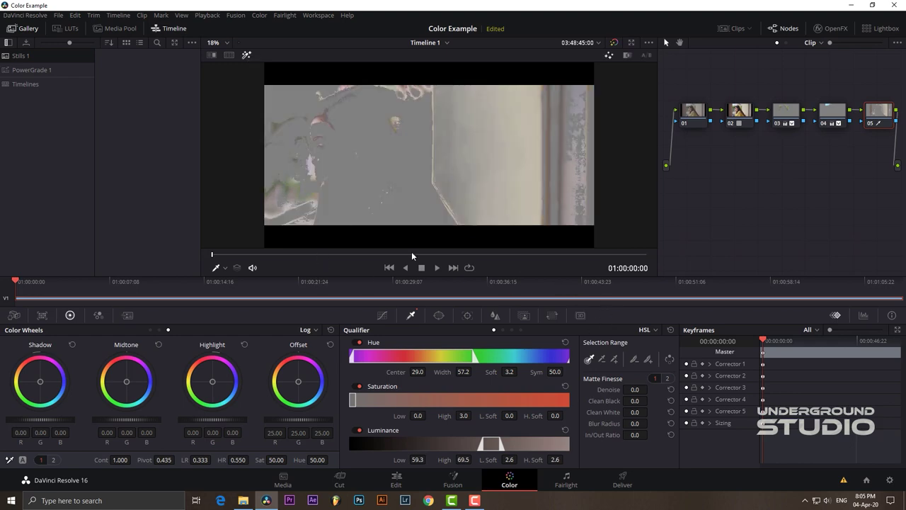
Refine node 05's key by resampling, with Denoise 89.2 and hue centre 42.8, width 19.9.
{"action": "left_click", "coordinate": [277, 211]}
{"action": "left_click", "coordinate": [282, 211]}
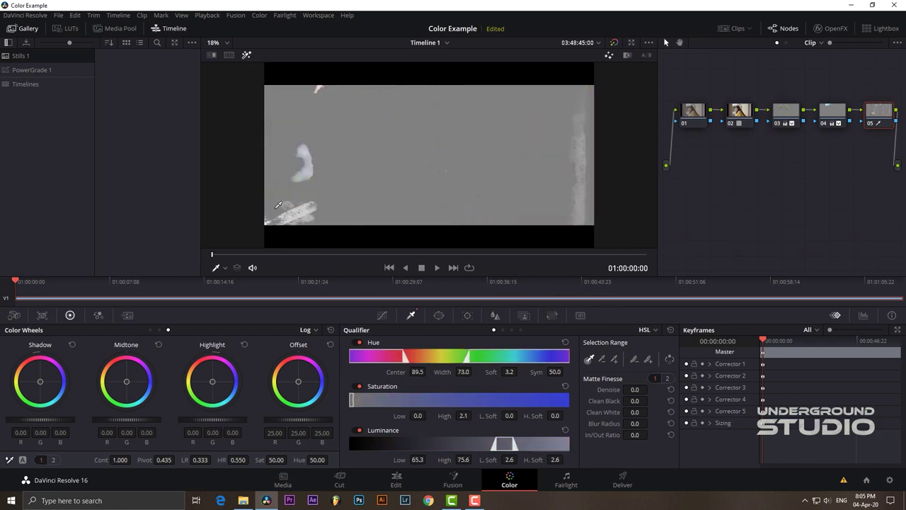
{"action": "left_click", "coordinate": [278, 206]}
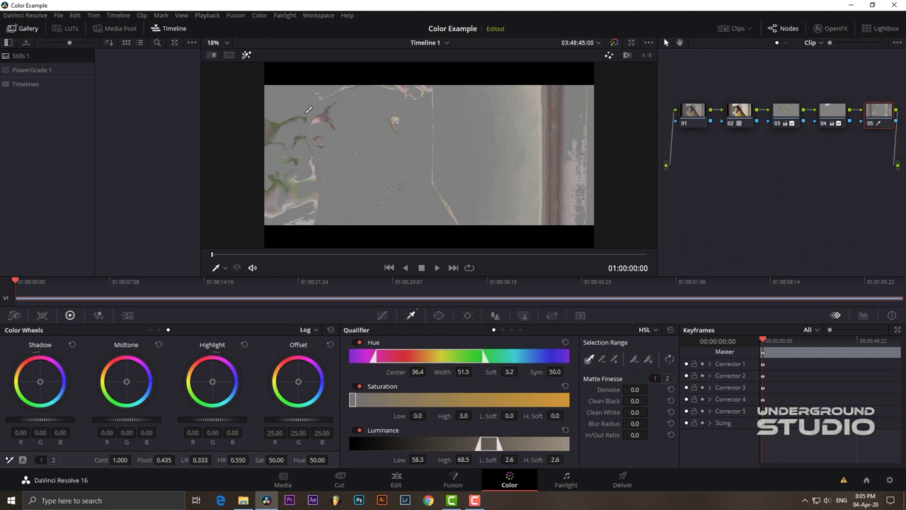
{"action": "left_click", "coordinate": [339, 84]}
{"action": "left_click", "coordinate": [271, 204]}
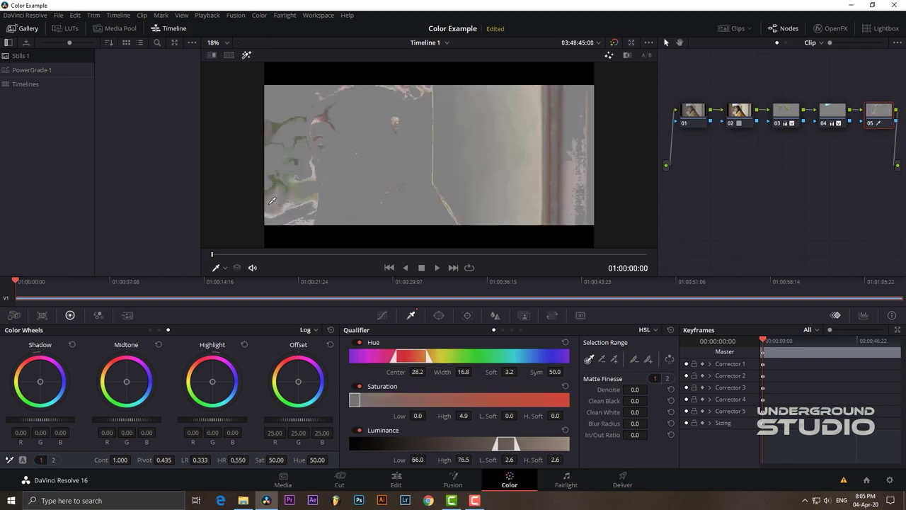
{"action": "left_click", "coordinate": [281, 204]}
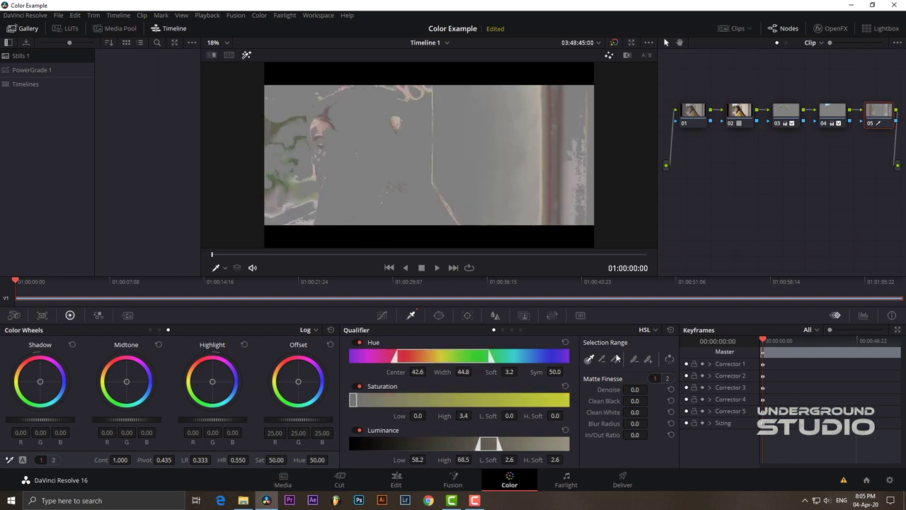
{"action": "left_click_drag", "start_coordinate": [633, 389], "coordinate": [650, 390]}
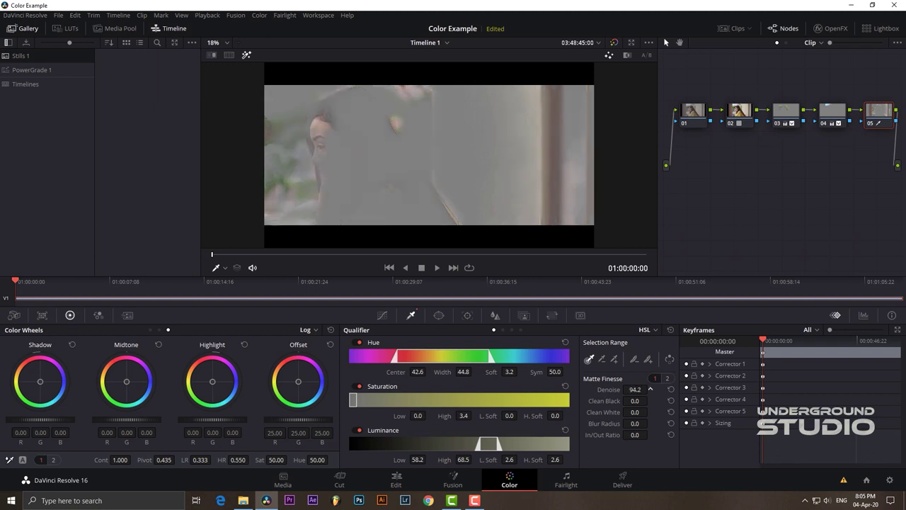
{"action": "mouse_move", "coordinate": [435, 355]}
{"action": "left_mouse_down"}
{"action": "mouse_move", "coordinate": [399, 357]}
{"action": "mouse_move", "coordinate": [459, 364]}
{"action": "mouse_move", "coordinate": [471, 357]}
{"action": "mouse_move", "coordinate": [435, 355]}
{"action": "mouse_move", "coordinate": [564, 356]}
{"action": "mouse_move", "coordinate": [448, 354]}
{"action": "left_mouse_up"}
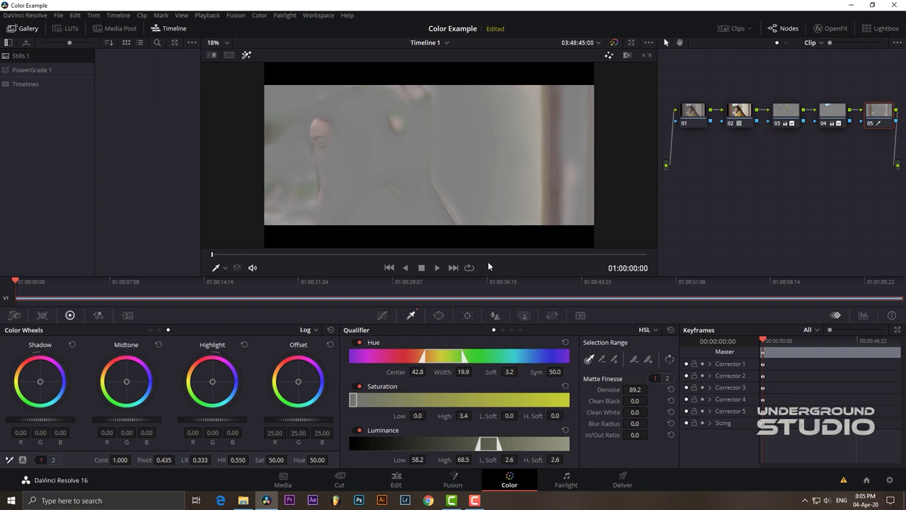
Warm the keyed area toward red and extend the key to hue centre 68.4, width 71.1.
{"action": "left_click", "coordinate": [246, 56]}
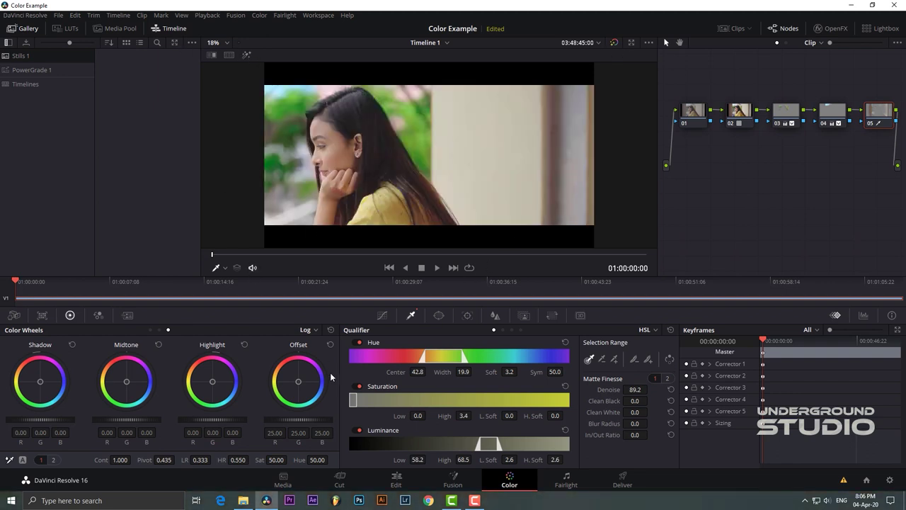
{"action": "left_click_drag", "start_coordinate": [302, 387], "coordinate": [294, 377]}
{"action": "left_click", "coordinate": [647, 359]}
{"action": "left_click_drag", "start_coordinate": [571, 136], "coordinate": [571, 151]}
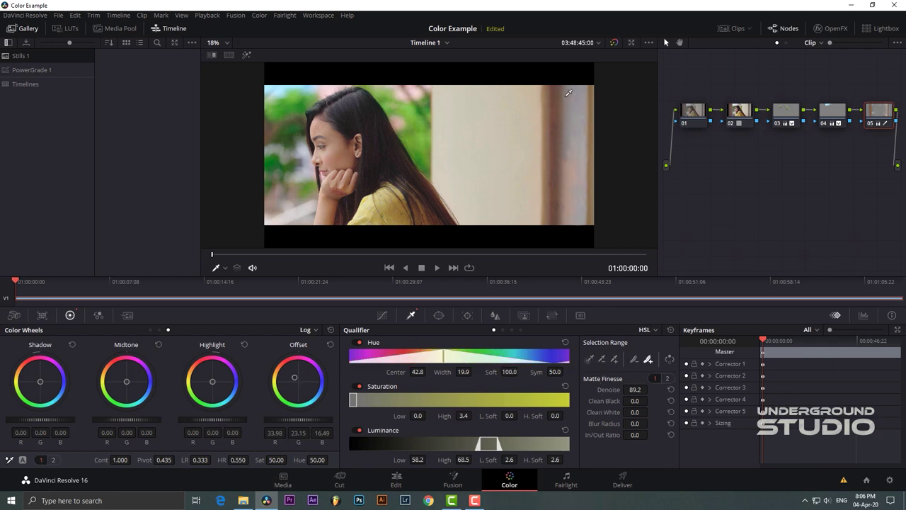
{"action": "left_click", "coordinate": [245, 56]}
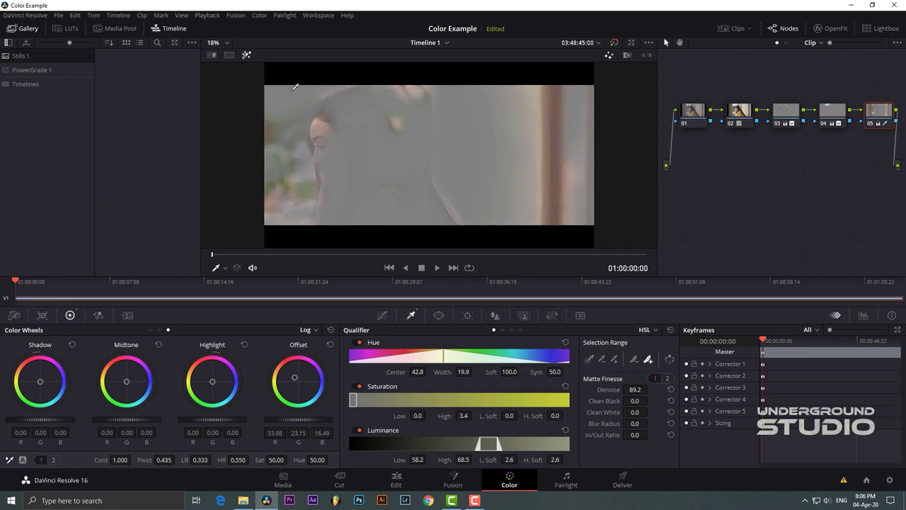
{"action": "left_click", "coordinate": [616, 359]}
{"action": "mouse_move", "coordinate": [577, 155]}
{"action": "left_mouse_down"}
{"action": "mouse_move", "coordinate": [574, 132]}
{"action": "mouse_move", "coordinate": [552, 121]}
{"action": "left_mouse_up"}
{"action": "left_click", "coordinate": [246, 55]}
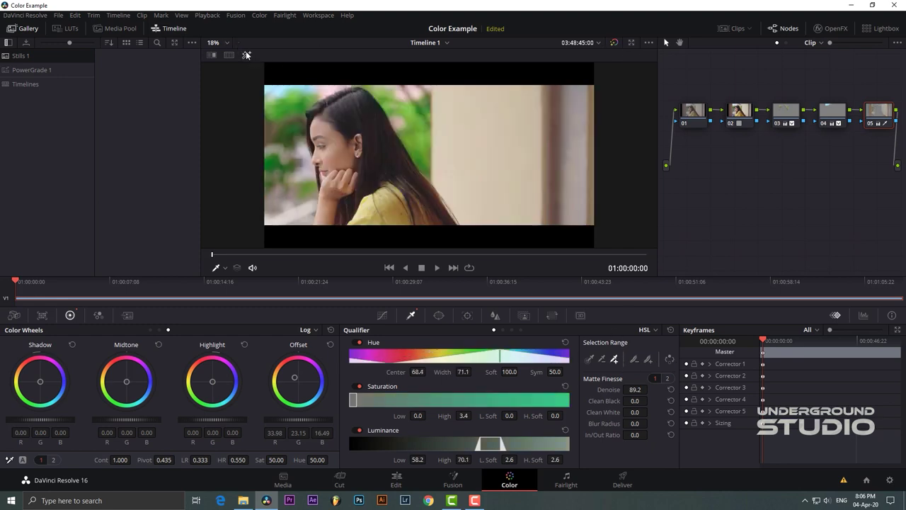
Play back and scrub the clip to review the grade, then add node 06.
{"action": "key", "text": "space"}
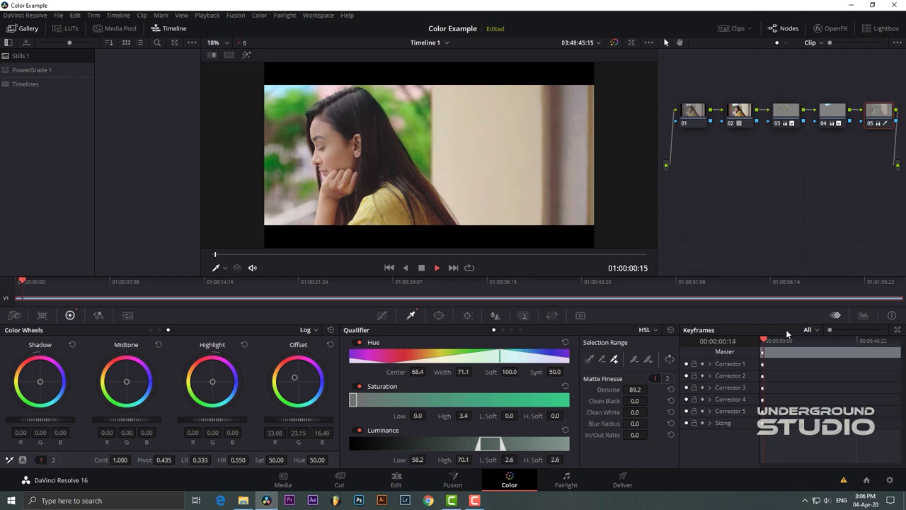
{"action": "key", "text": "space"}
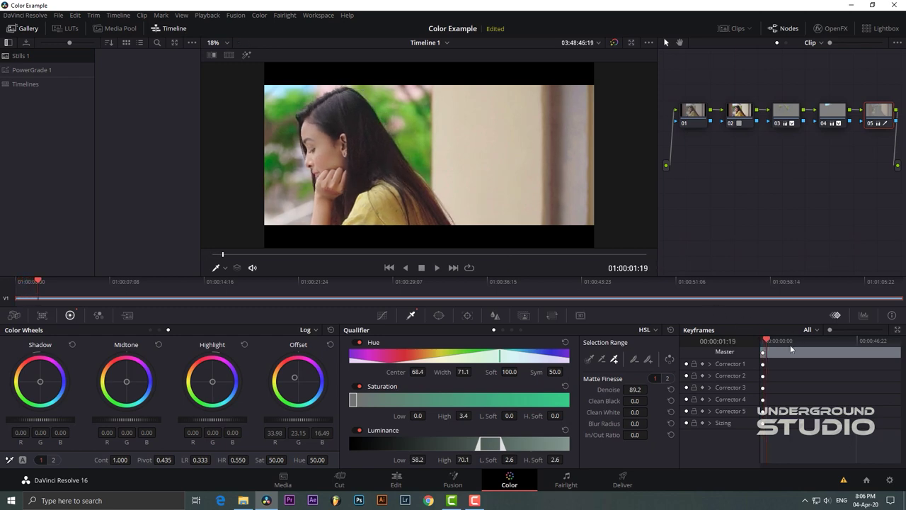
{"action": "mouse_move", "coordinate": [769, 349]}
{"action": "left_mouse_down"}
{"action": "mouse_move", "coordinate": [799, 344]}
{"action": "mouse_move", "coordinate": [765, 339]}
{"action": "left_mouse_up"}
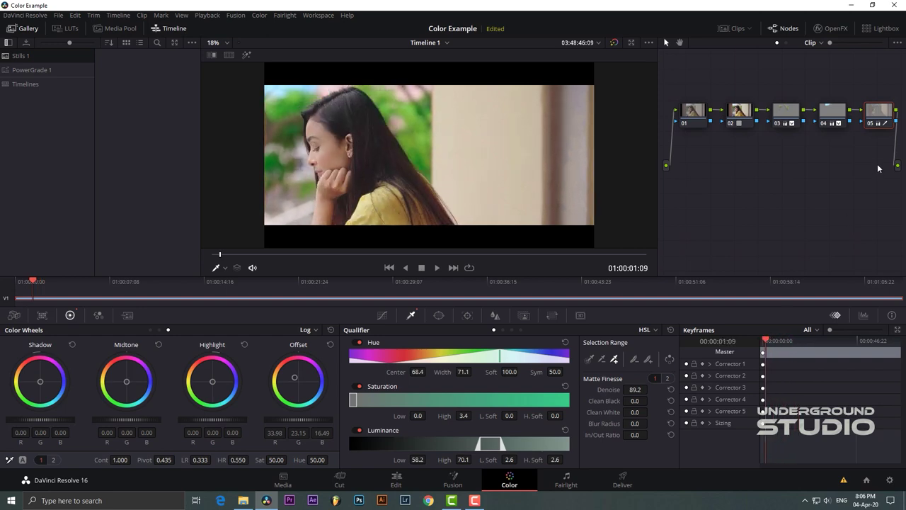
{"action": "key", "text": "alt+o"}
Key the woman's face on node 06 and denoise the skin-tone matte.
{"action": "left_click", "coordinate": [588, 359]}
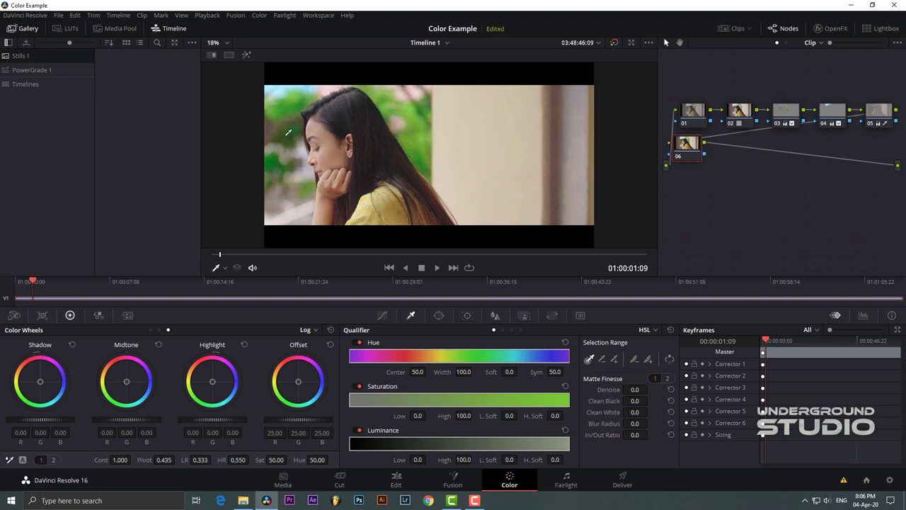
{"action": "left_click", "coordinate": [328, 153]}
{"action": "left_click", "coordinate": [247, 56]}
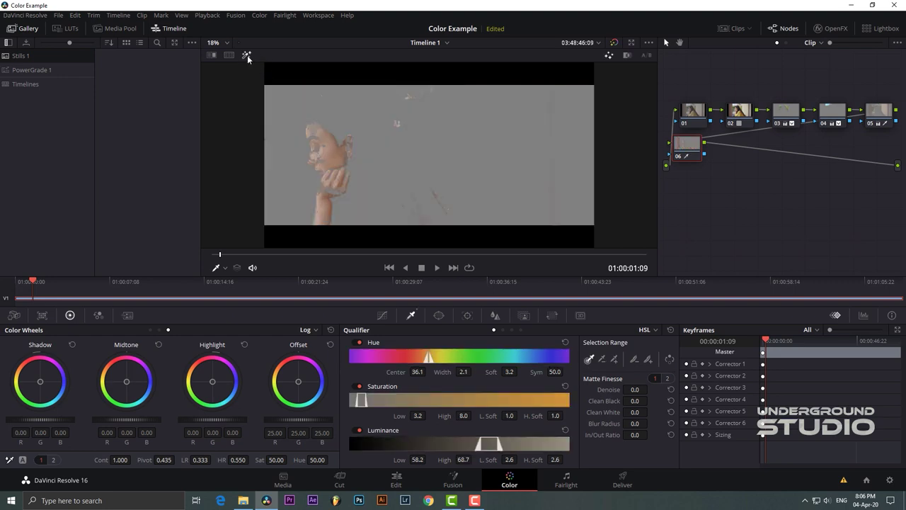
{"action": "left_click_drag", "start_coordinate": [634, 390], "coordinate": [665, 389]}
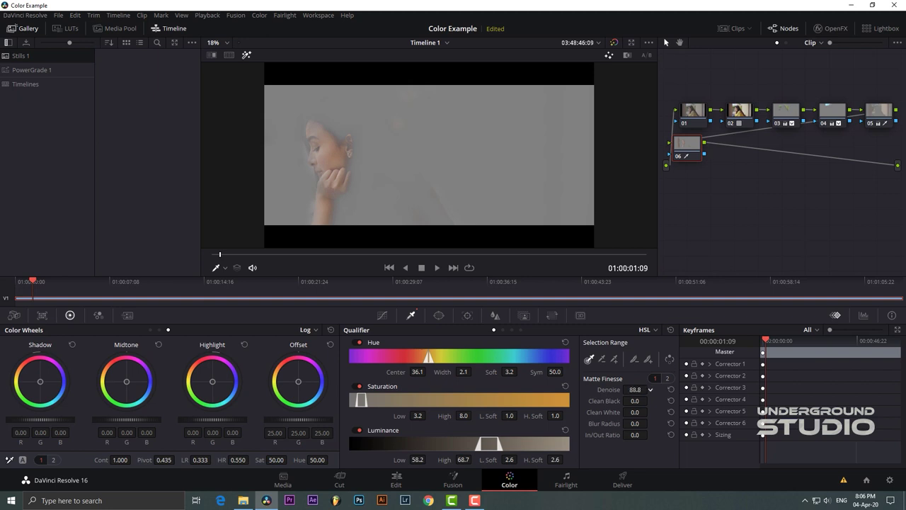
{"action": "type", "text": "87"}
{"action": "left_click", "coordinate": [246, 55]}
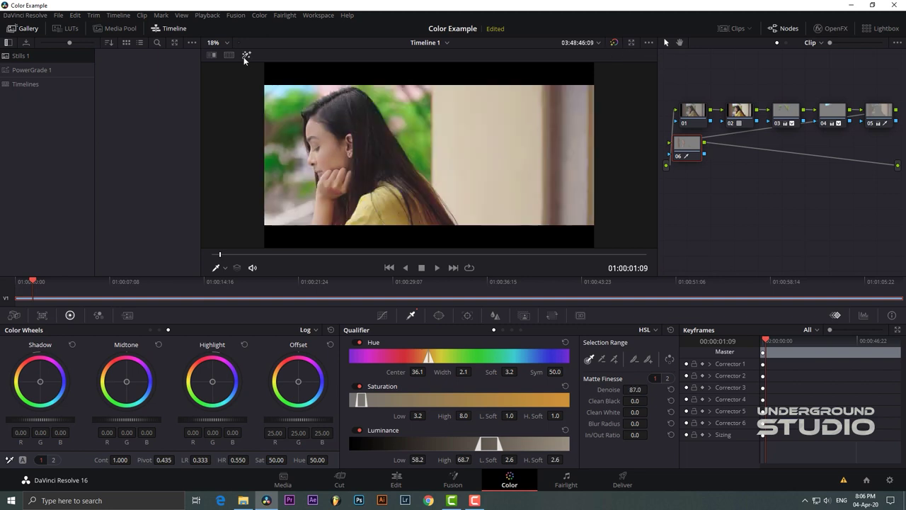
Rebalance the skin selection's offset to 25.45, 24.56, 27.31 and slightly nudge its gamma.
{"action": "left_click_drag", "start_coordinate": [299, 384], "coordinate": [299, 380]}
{"action": "left_click", "coordinate": [159, 330]}
{"action": "left_click", "coordinate": [151, 330]}
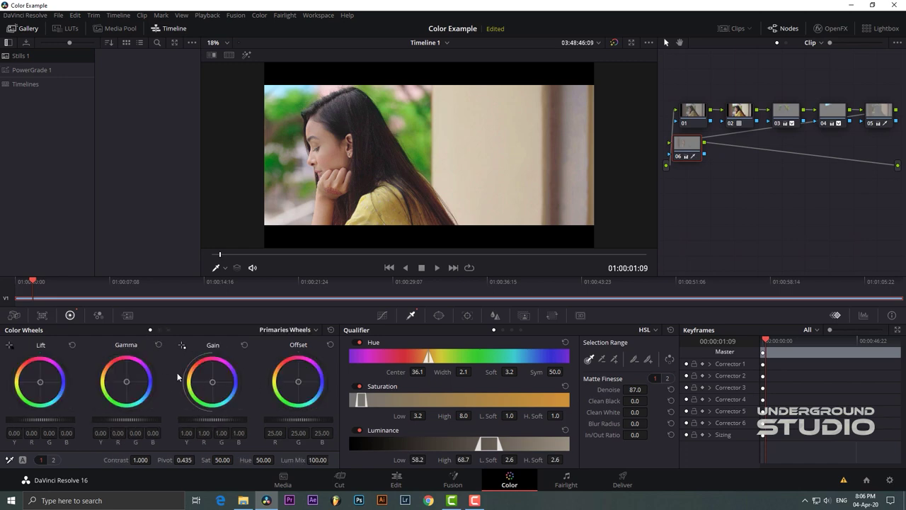
{"action": "left_click_drag", "start_coordinate": [127, 382], "coordinate": [126, 381]}
{"action": "left_click_drag", "start_coordinate": [298, 382], "coordinate": [298, 381]}
Add a control point on node 06's Custom curve, then add serial node 07.
{"action": "left_click", "coordinate": [386, 315]}
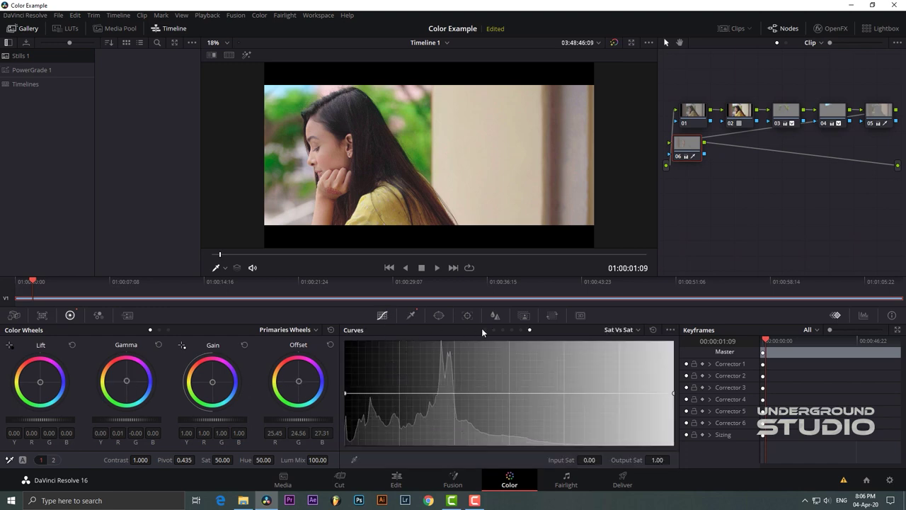
{"action": "left_click", "coordinate": [485, 329]}
{"action": "left_click", "coordinate": [438, 402]}
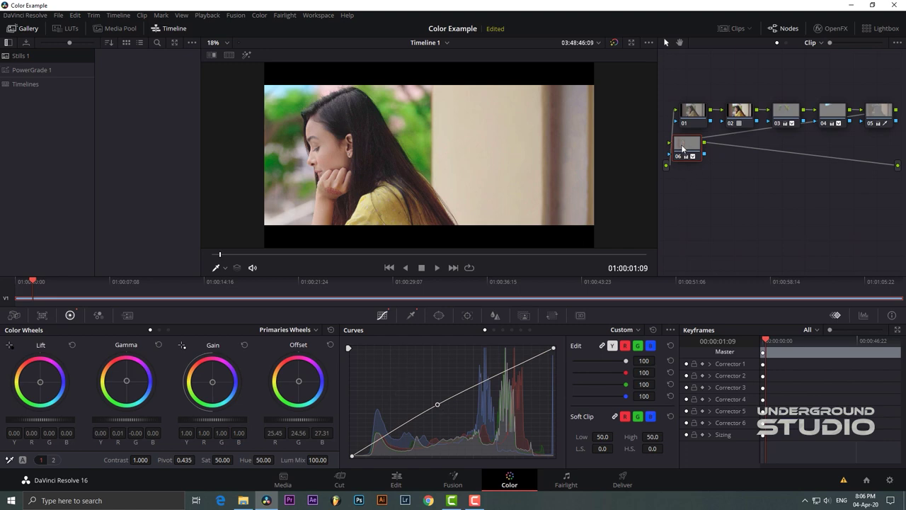
{"action": "key", "text": "alt+s"}
Qualify the skin tones on node 07, with Denoise raised to 77.8 and a wider hue range.
{"action": "left_click", "coordinate": [412, 315]}
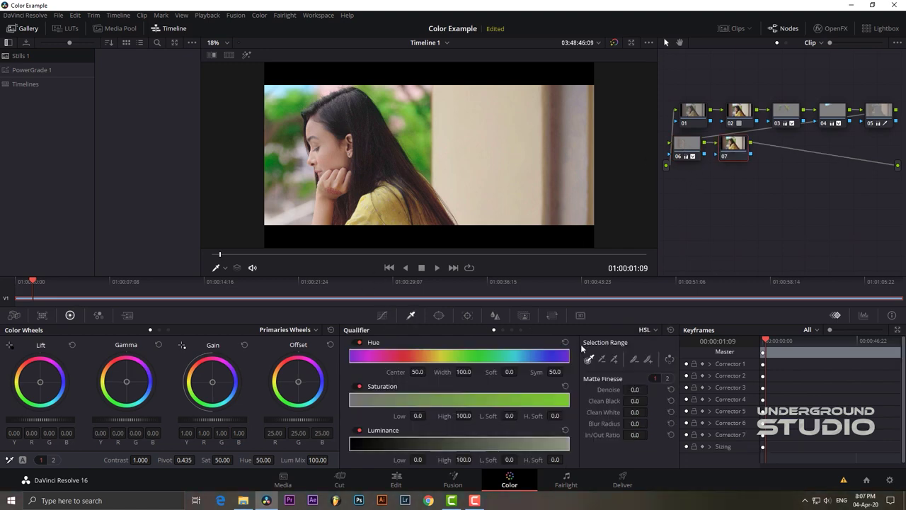
{"action": "left_click", "coordinate": [337, 158]}
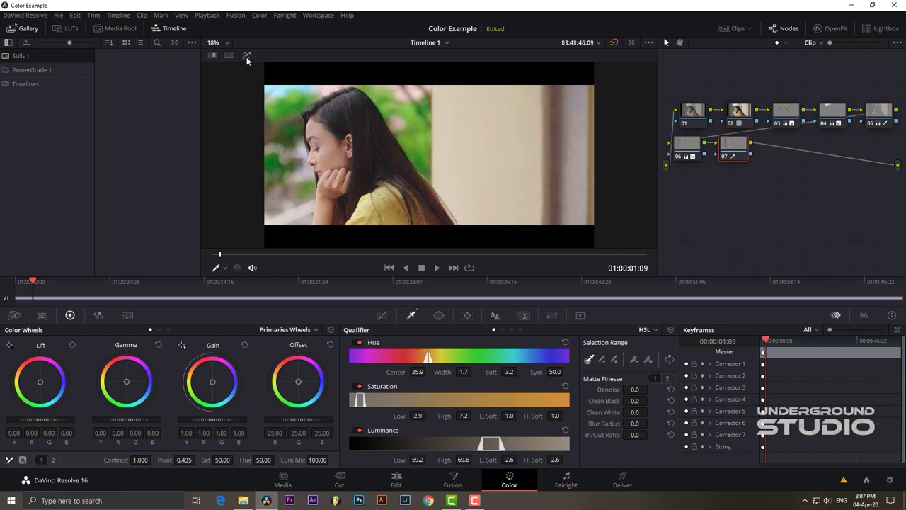
{"action": "left_click", "coordinate": [246, 57]}
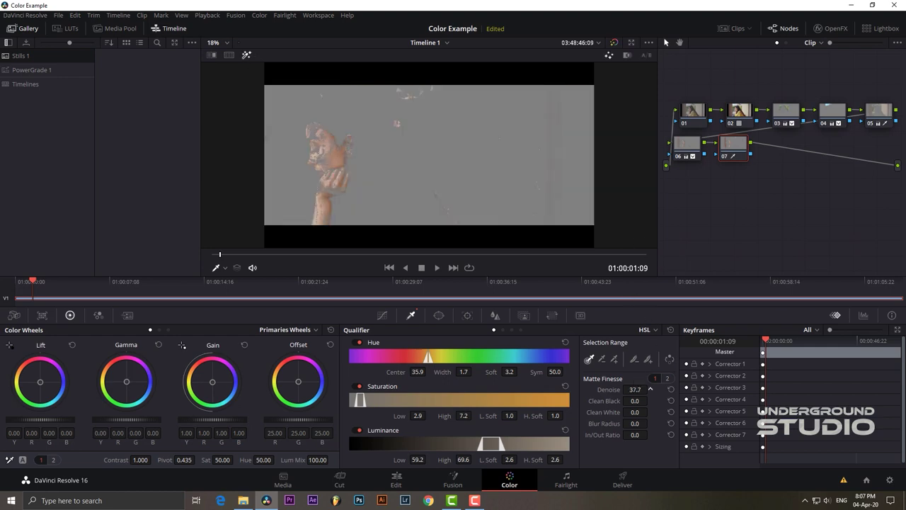
{"action": "left_click_drag", "start_coordinate": [650, 390], "coordinate": [650, 389]}
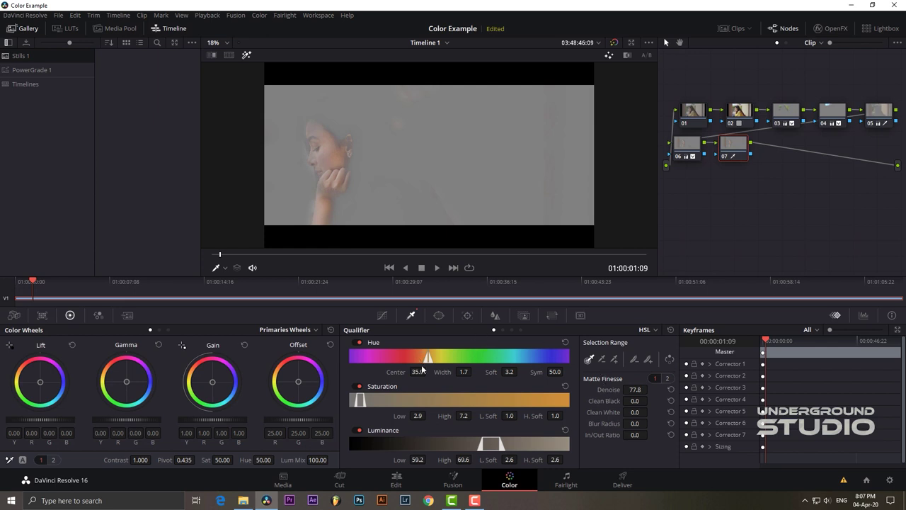
{"action": "left_click_drag", "start_coordinate": [428, 356], "coordinate": [428, 359]}
Warm the qualified skin slightly to offset 25.16, 24.75, 24.01.
{"action": "left_click", "coordinate": [669, 359]}
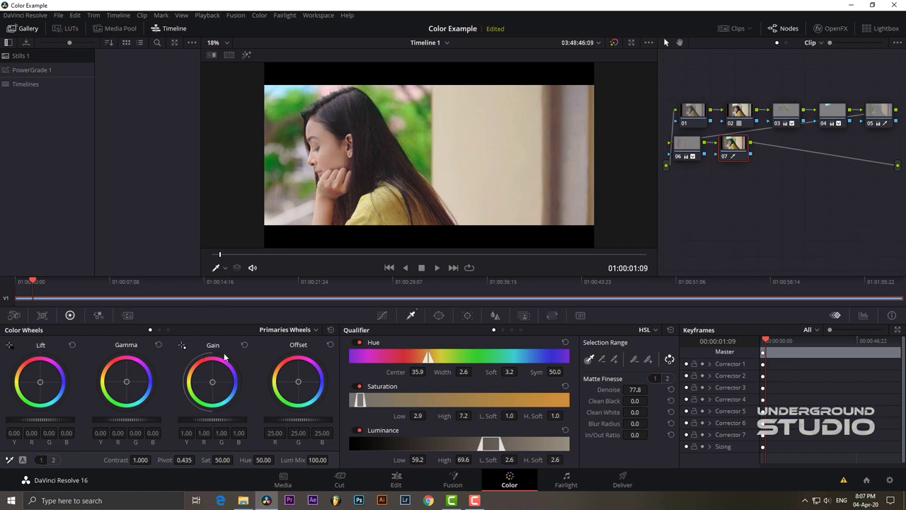
{"action": "left_click_drag", "start_coordinate": [299, 386], "coordinate": [298, 381]}
{"action": "left_click", "coordinate": [380, 315]}
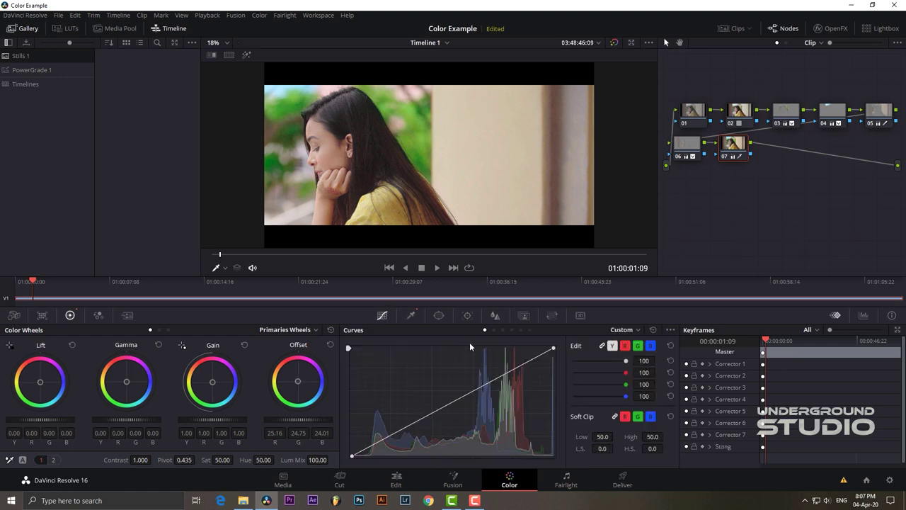
Lower saturation in the darkest tones with a Lum Vs Sat curve point.
{"action": "left_click", "coordinate": [517, 330]}
{"action": "left_click", "coordinate": [521, 331]}
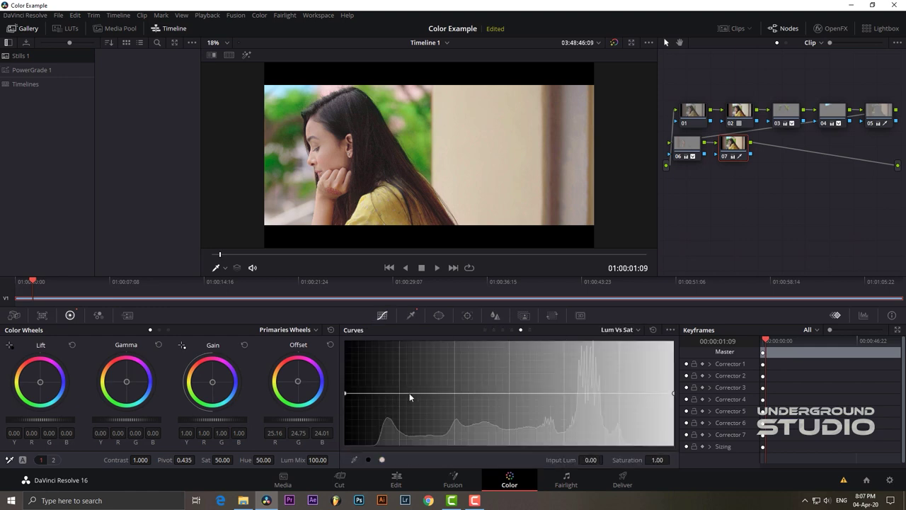
{"action": "left_click", "coordinate": [453, 393]}
{"action": "left_click_drag", "start_coordinate": [346, 393], "coordinate": [343, 463]}
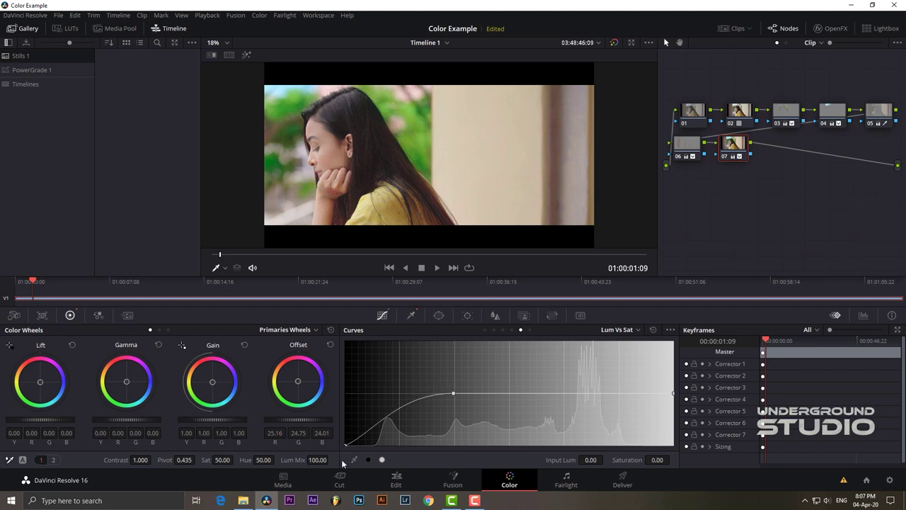
Lift the low-saturation end of the Sat Vs Sat curve to 1.22 output.
{"action": "left_click", "coordinate": [530, 330]}
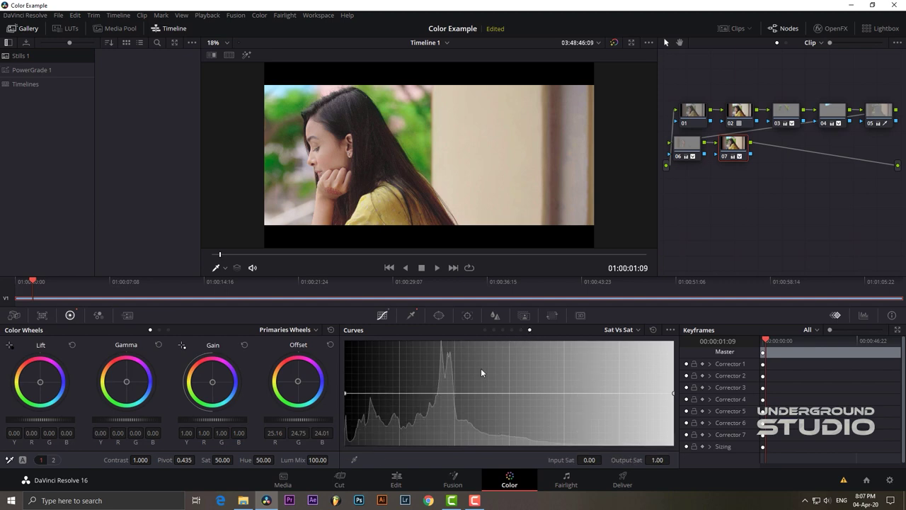
{"action": "left_click", "coordinate": [454, 393]}
{"action": "left_click_drag", "start_coordinate": [346, 393], "coordinate": [325, 390]}
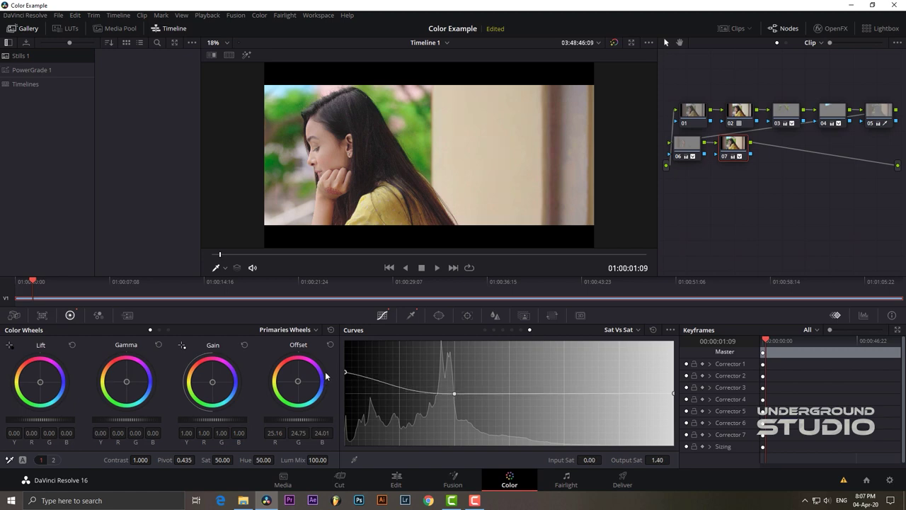
{"action": "left_click", "coordinate": [565, 393]}
{"action": "mouse_move", "coordinate": [673, 394]}
{"action": "left_mouse_down"}
{"action": "mouse_move", "coordinate": [675, 460]}
{"action": "mouse_move", "coordinate": [663, 317]}
{"action": "mouse_move", "coordinate": [682, 395]}
{"action": "left_mouse_up"}
{"action": "mouse_move", "coordinate": [346, 387]}
{"action": "left_mouse_down"}
{"action": "mouse_move", "coordinate": [345, 376]}
{"action": "mouse_move", "coordinate": [343, 384]}
{"action": "left_mouse_up"}
{"action": "mouse_move", "coordinate": [767, 342]}
{"action": "left_mouse_down"}
{"action": "mouse_move", "coordinate": [821, 351]}
{"action": "mouse_move", "coordinate": [742, 352]}
{"action": "left_mouse_up"}
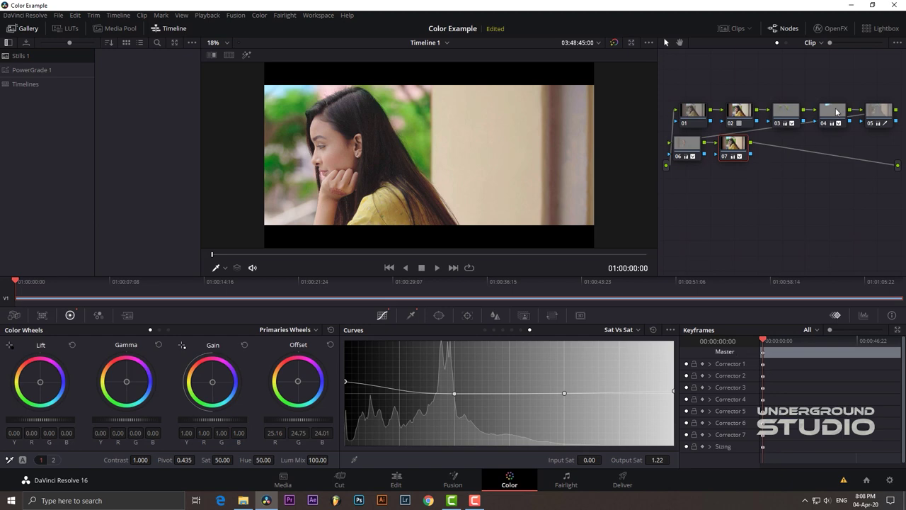
Warm node 03's offset and push its log shadows toward yellow.
{"action": "left_click", "coordinate": [776, 122]}
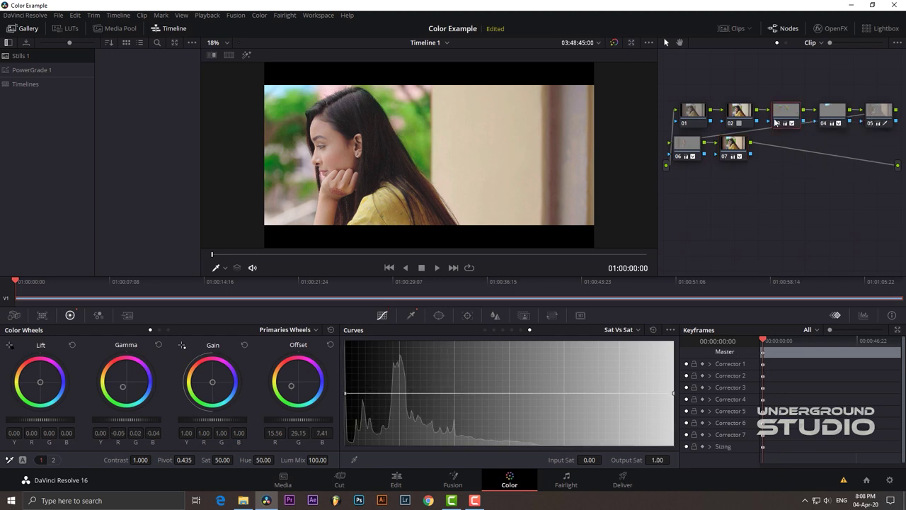
{"action": "left_click_drag", "start_coordinate": [292, 389], "coordinate": [290, 386]}
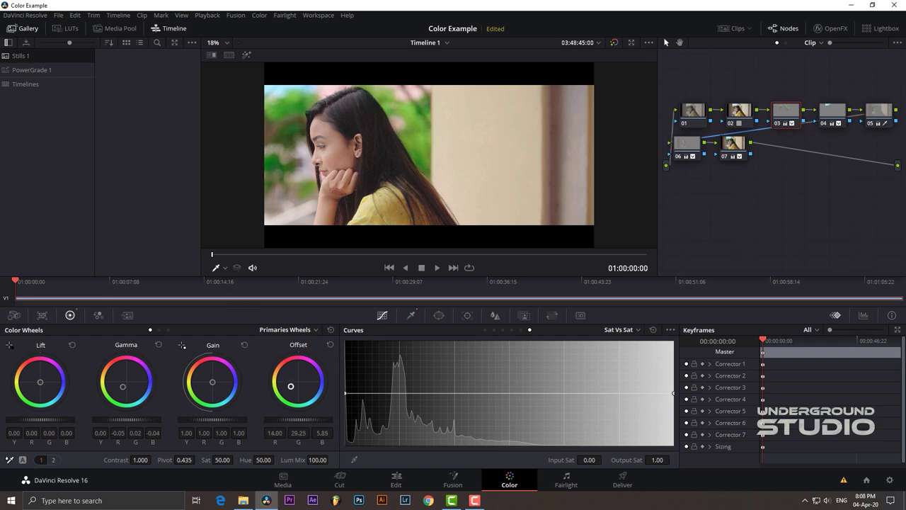
{"action": "left_click", "coordinate": [159, 330]}
{"action": "left_click_drag", "start_coordinate": [43, 394], "coordinate": [37, 388]}
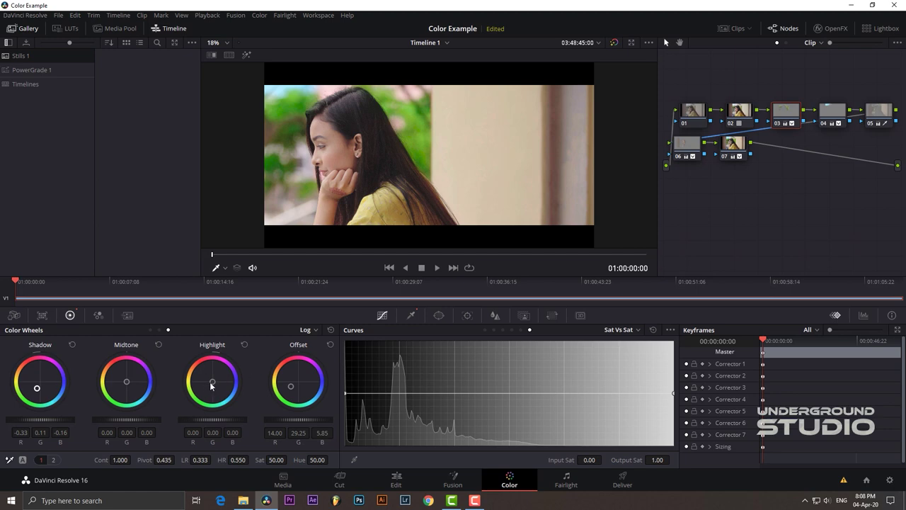
Shift node 06's offset slightly toward magenta, to 27.53, 23.93, 27.16.
{"action": "left_click", "coordinate": [741, 111]}
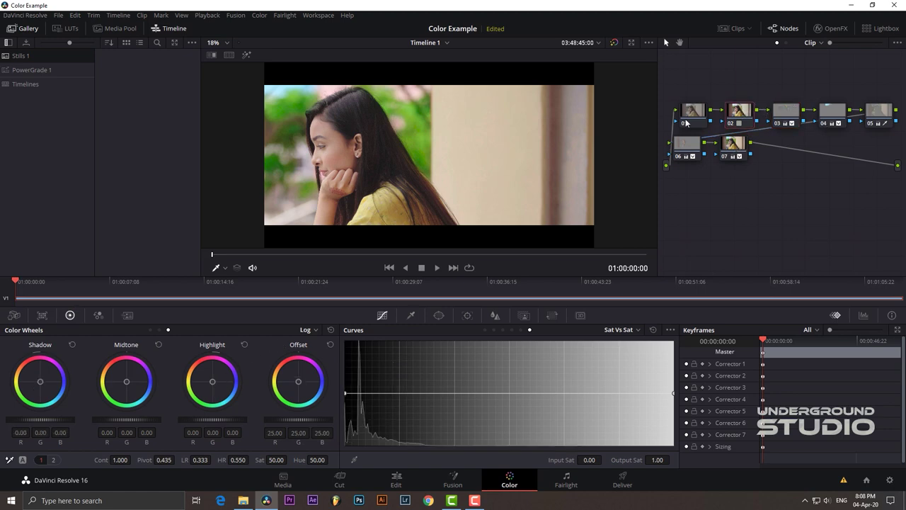
{"action": "left_click", "coordinate": [691, 150]}
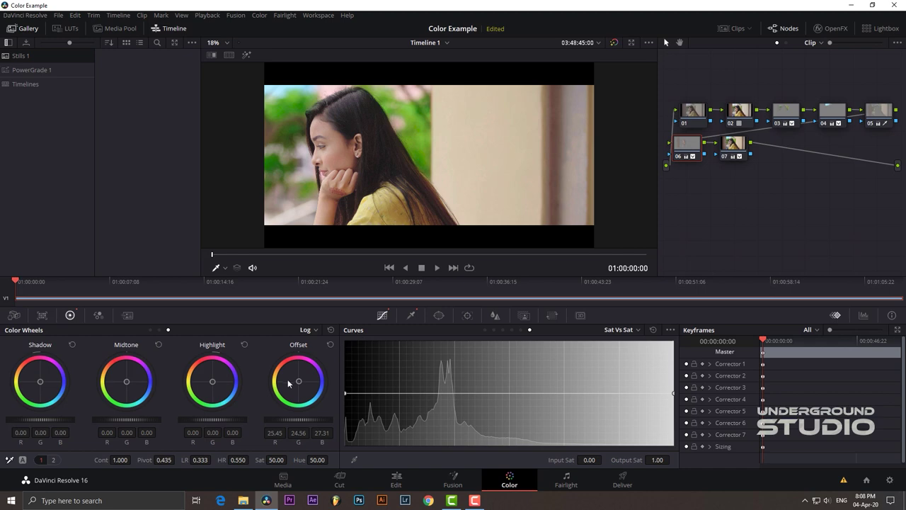
{"action": "left_click_drag", "start_coordinate": [301, 386], "coordinate": [303, 379]}
{"action": "left_click", "coordinate": [151, 330]}
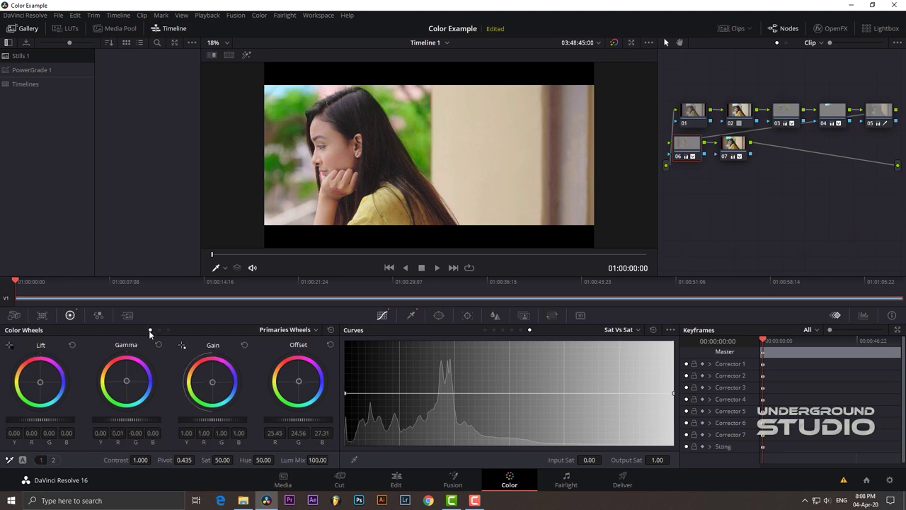
{"action": "left_click", "coordinate": [168, 330]}
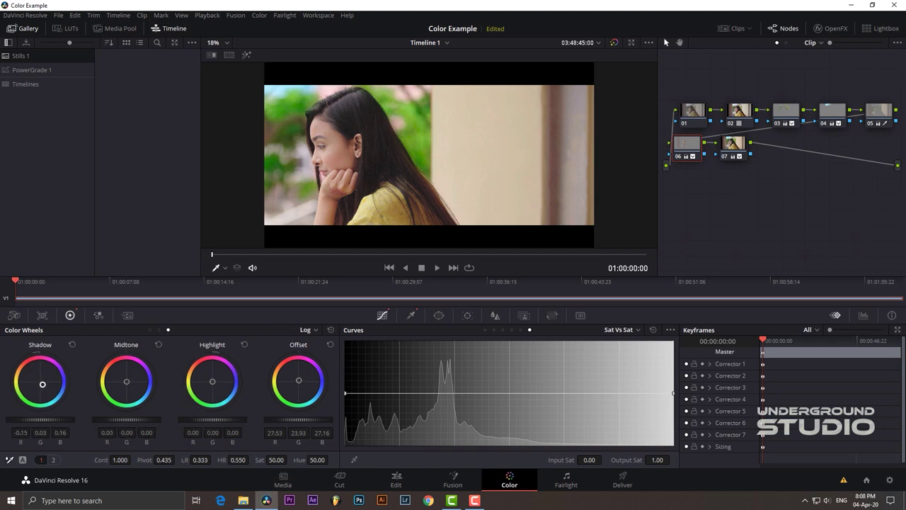
Return the playhead to the clip's start and play the graded clip through for review.
{"action": "left_click", "coordinate": [794, 340]}
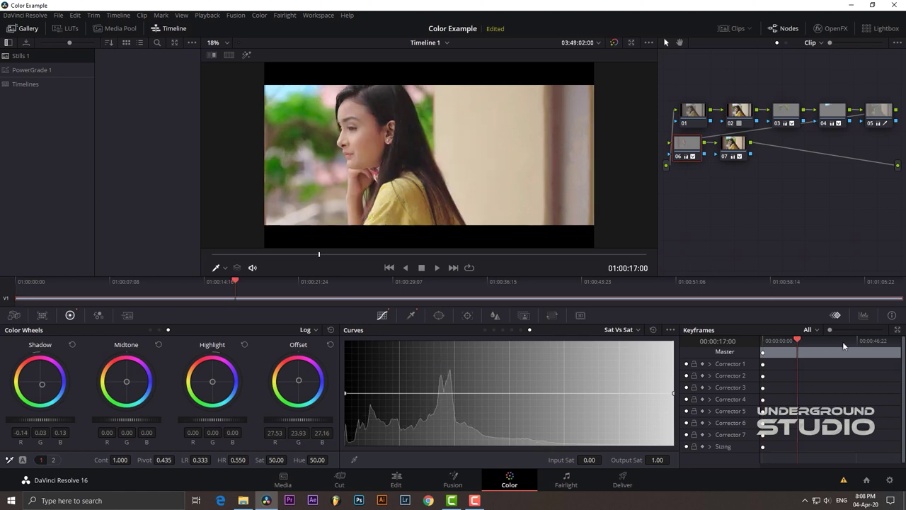
{"action": "left_click", "coordinate": [863, 344]}
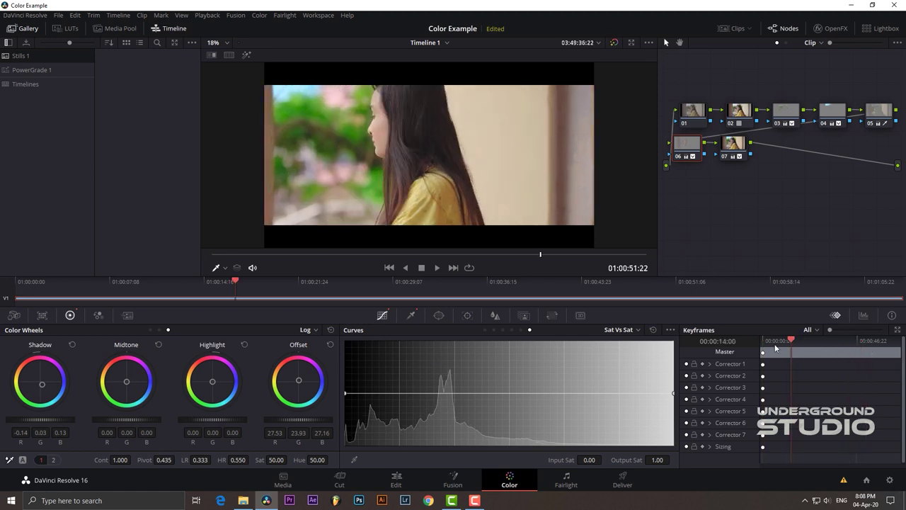
{"action": "left_click_drag", "start_coordinate": [866, 345], "coordinate": [736, 342]}
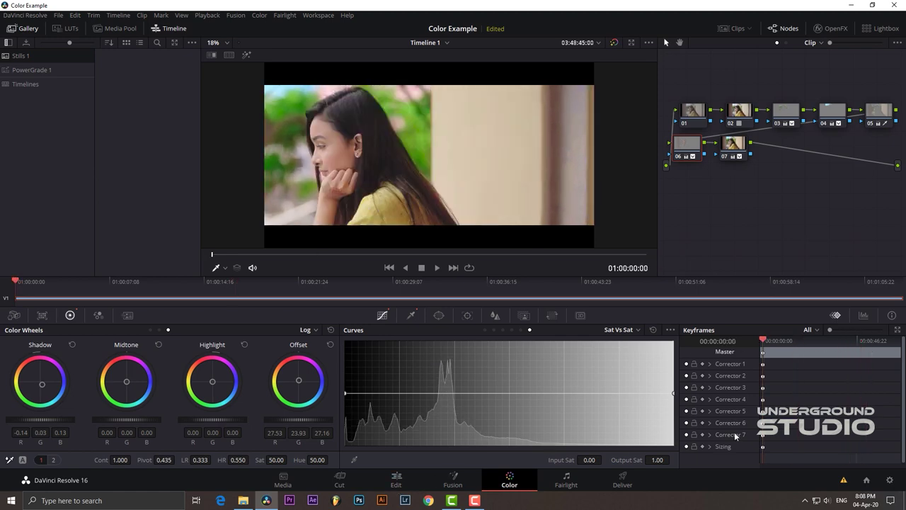
{"action": "key", "text": "space"}
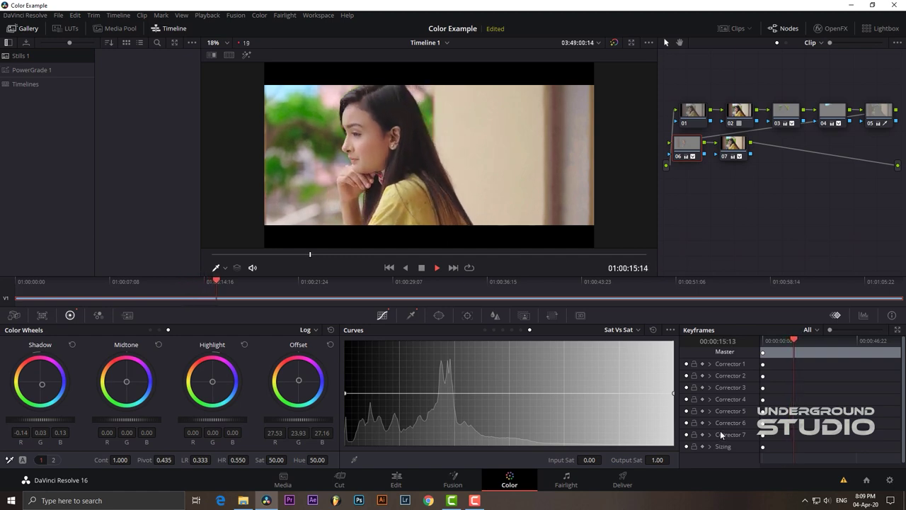
{"action": "key", "text": "space"}
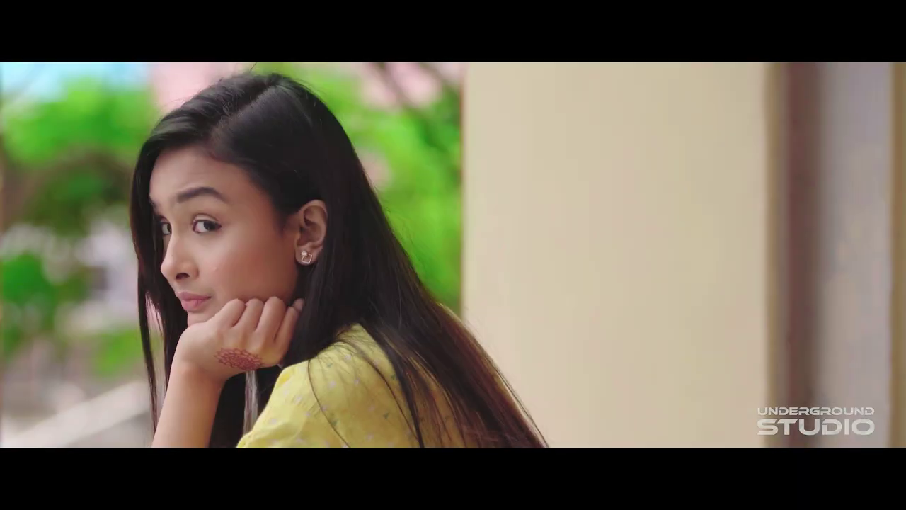